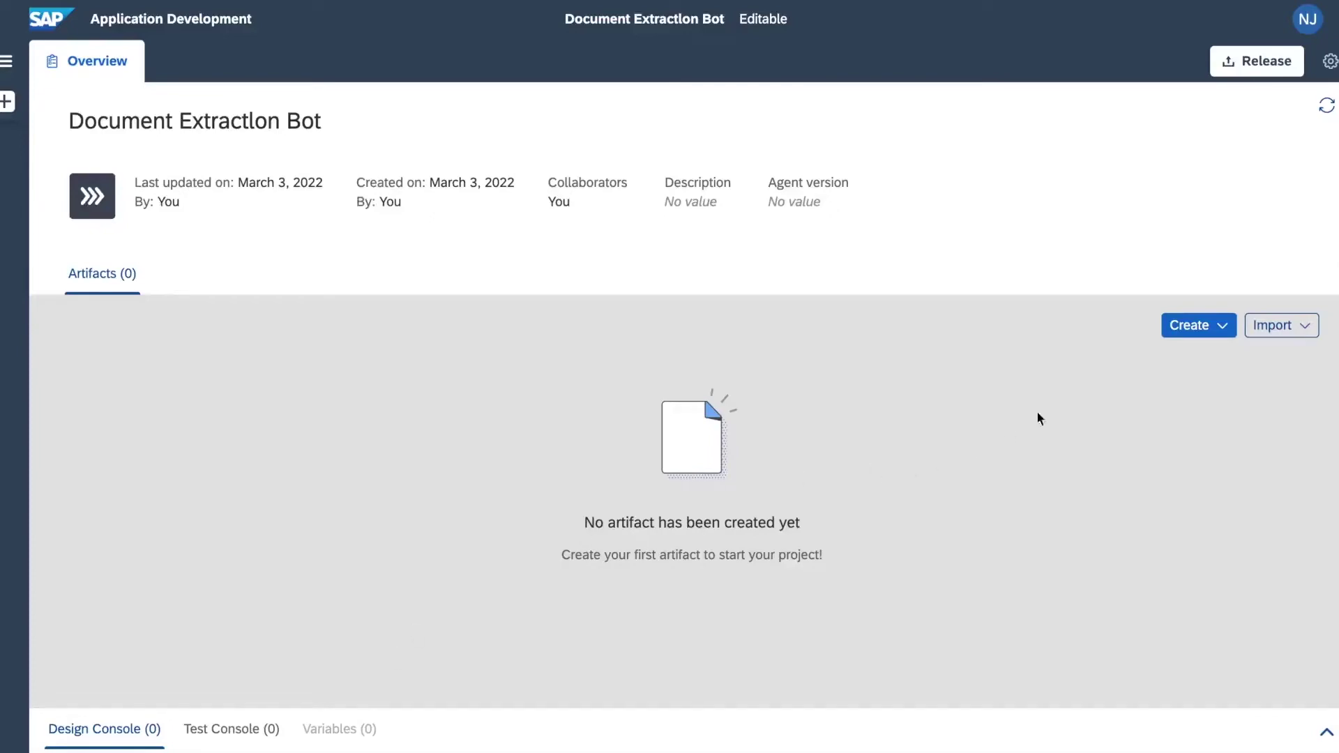
Create document template Invoice_Template from ABC_Demo_Invoice_remitTo[91].pdf with document type Invoice
click(1196, 330)
click(1150, 402)
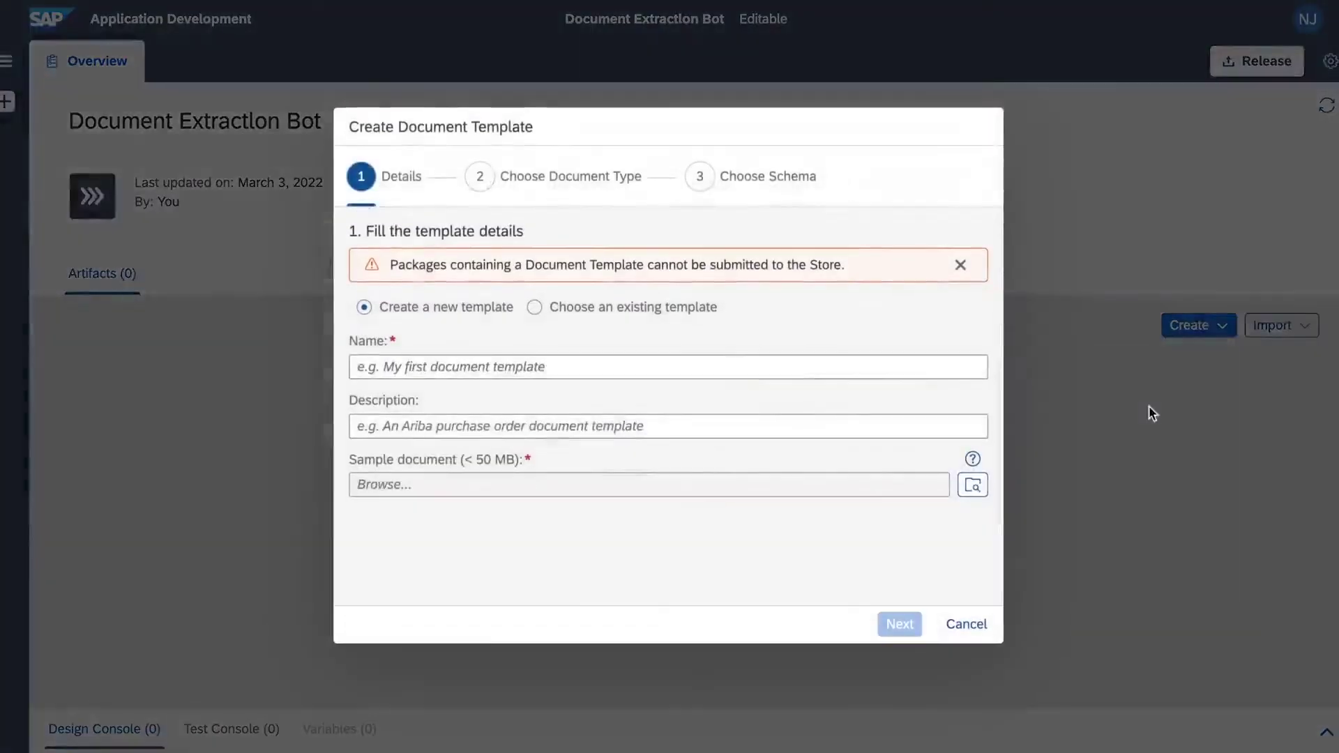
click(895, 370)
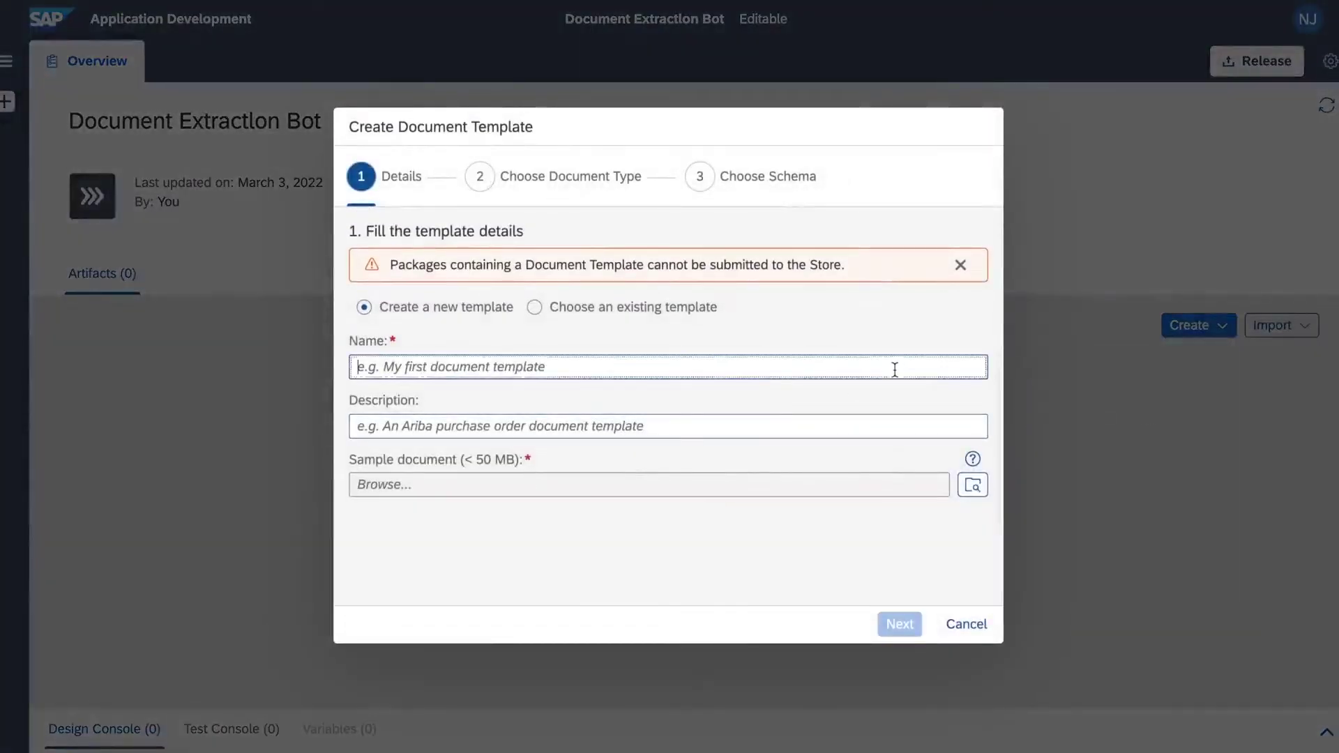
text(Invoice_Templa)
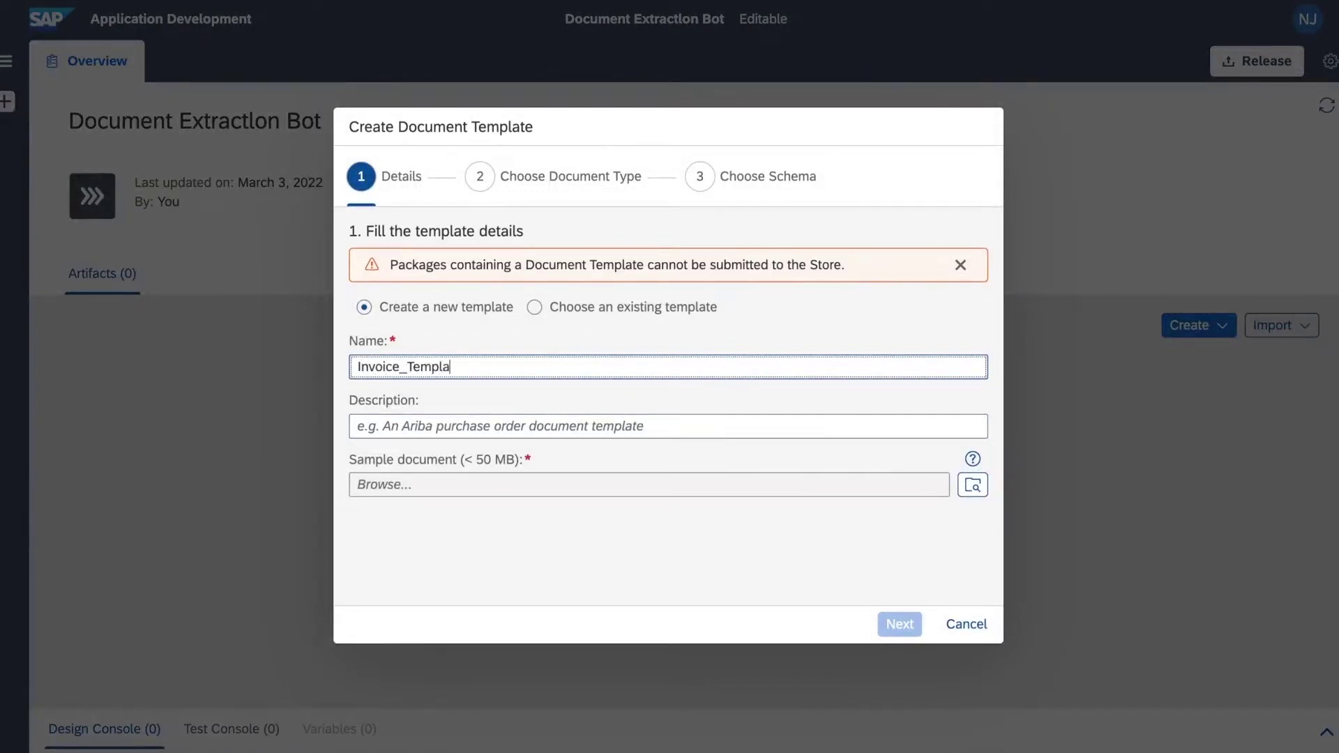
text(te)
click(973, 484)
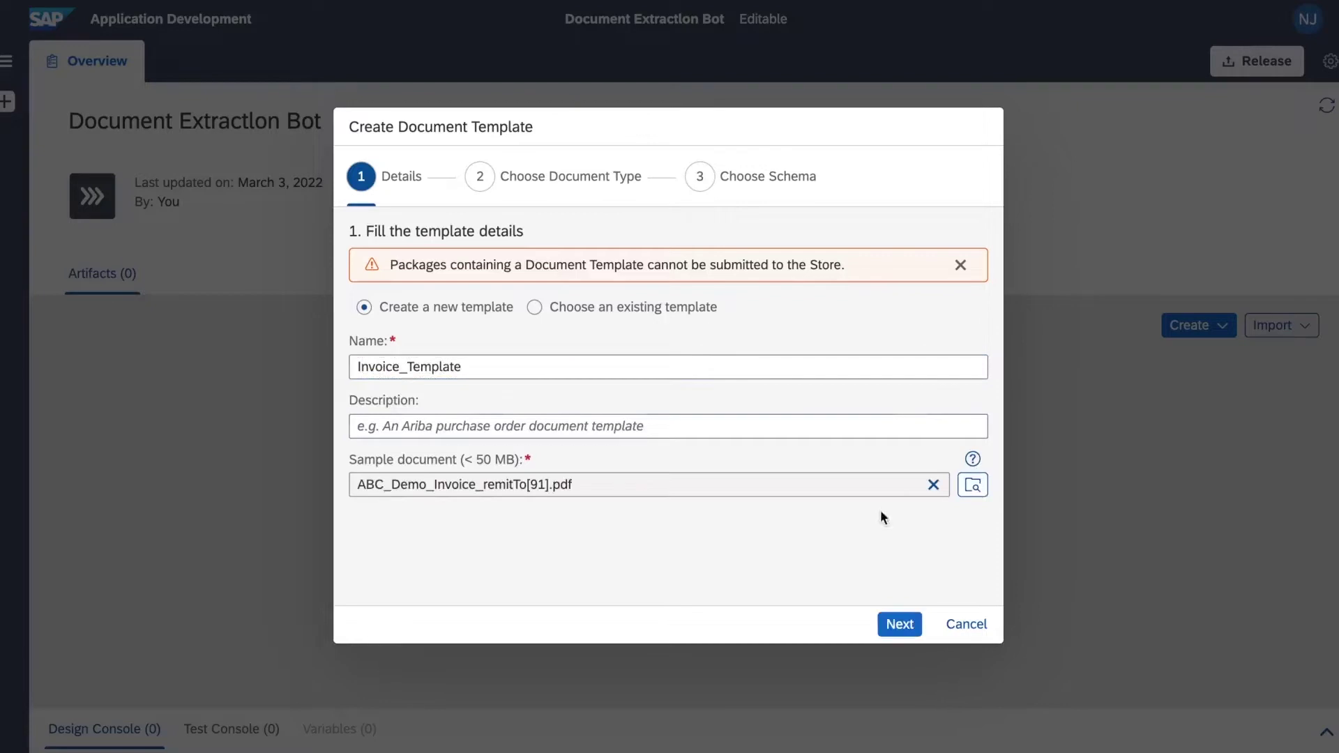
click(900, 622)
click(395, 286)
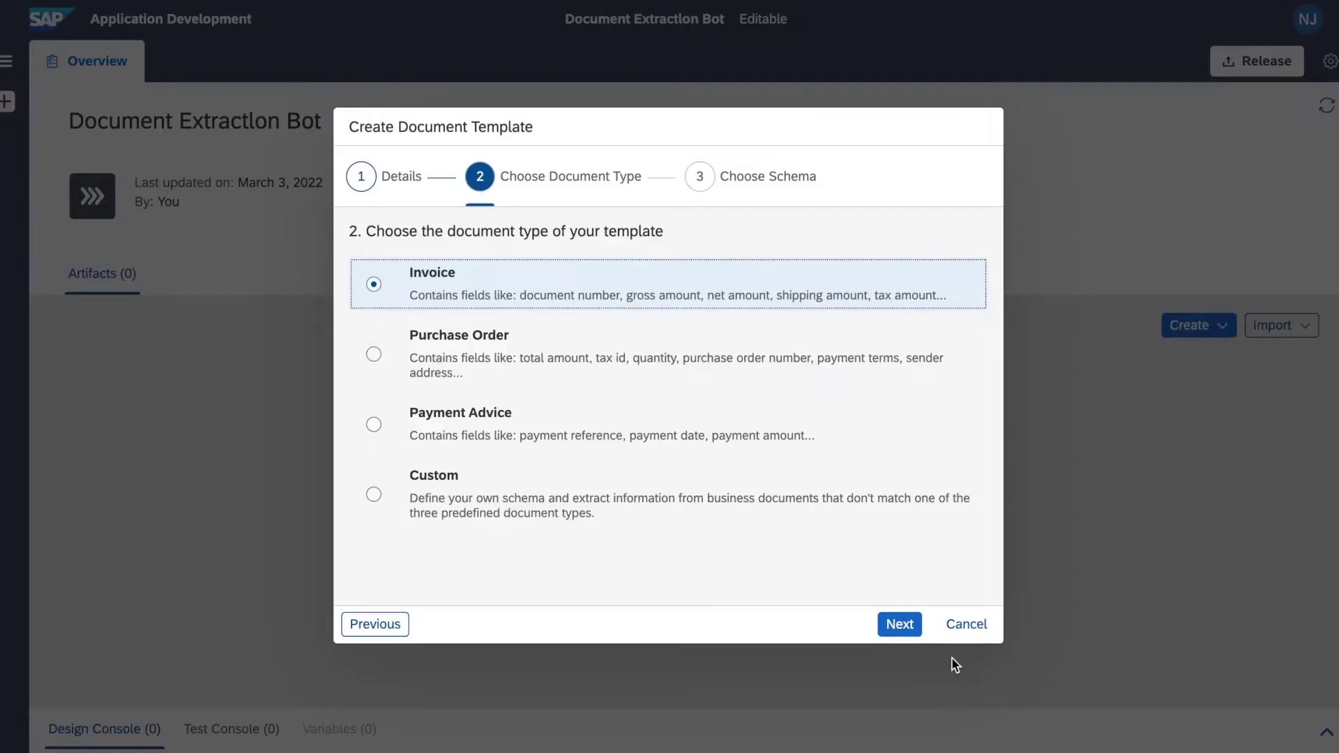
Start a new schema containing the documentNumber, grossAmount and senderName fields
click(898, 624)
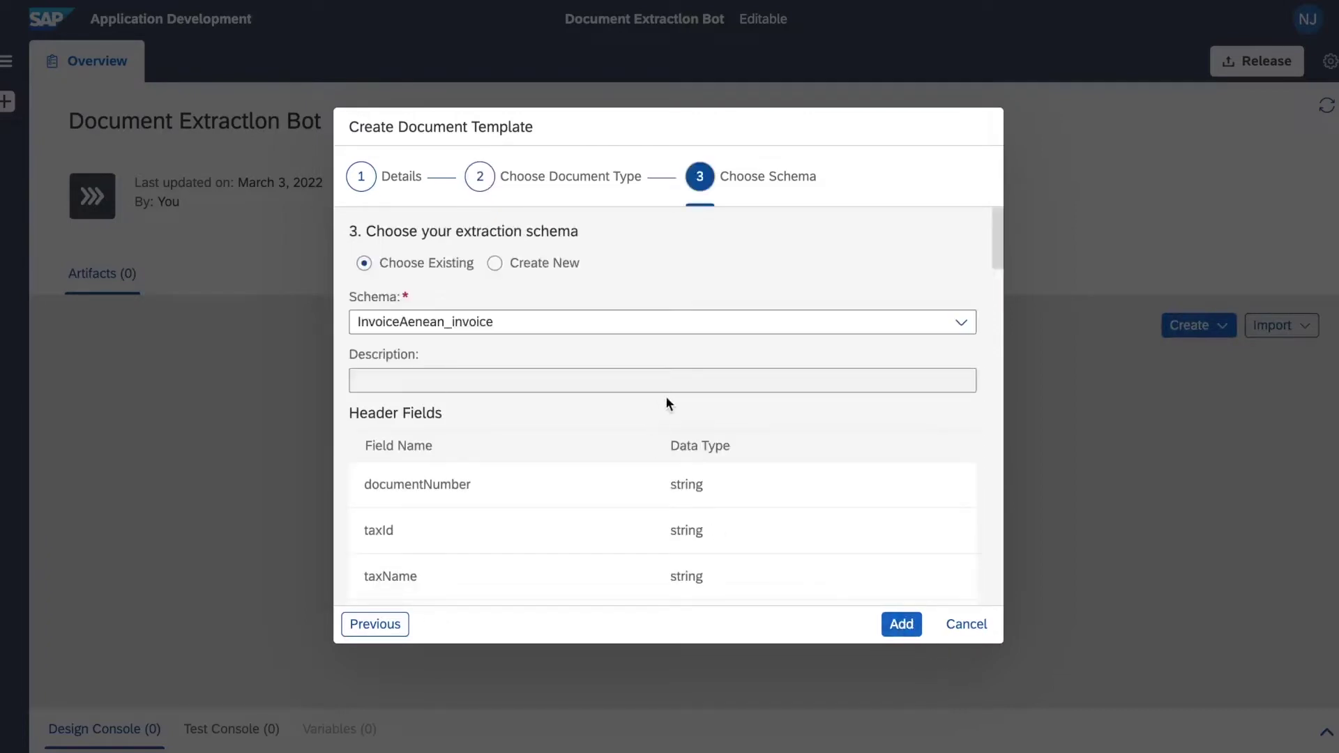
click(495, 262)
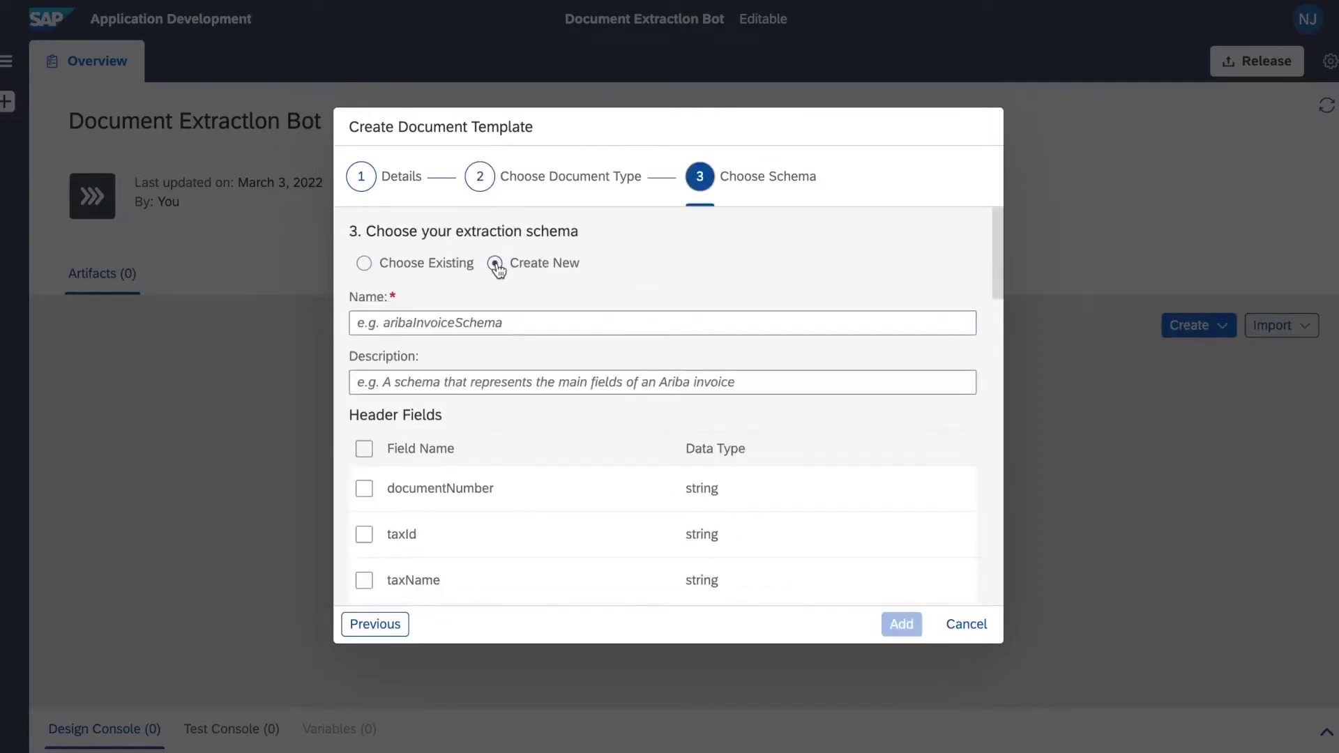
click(364, 488)
scroll(374, 529, down, 2)
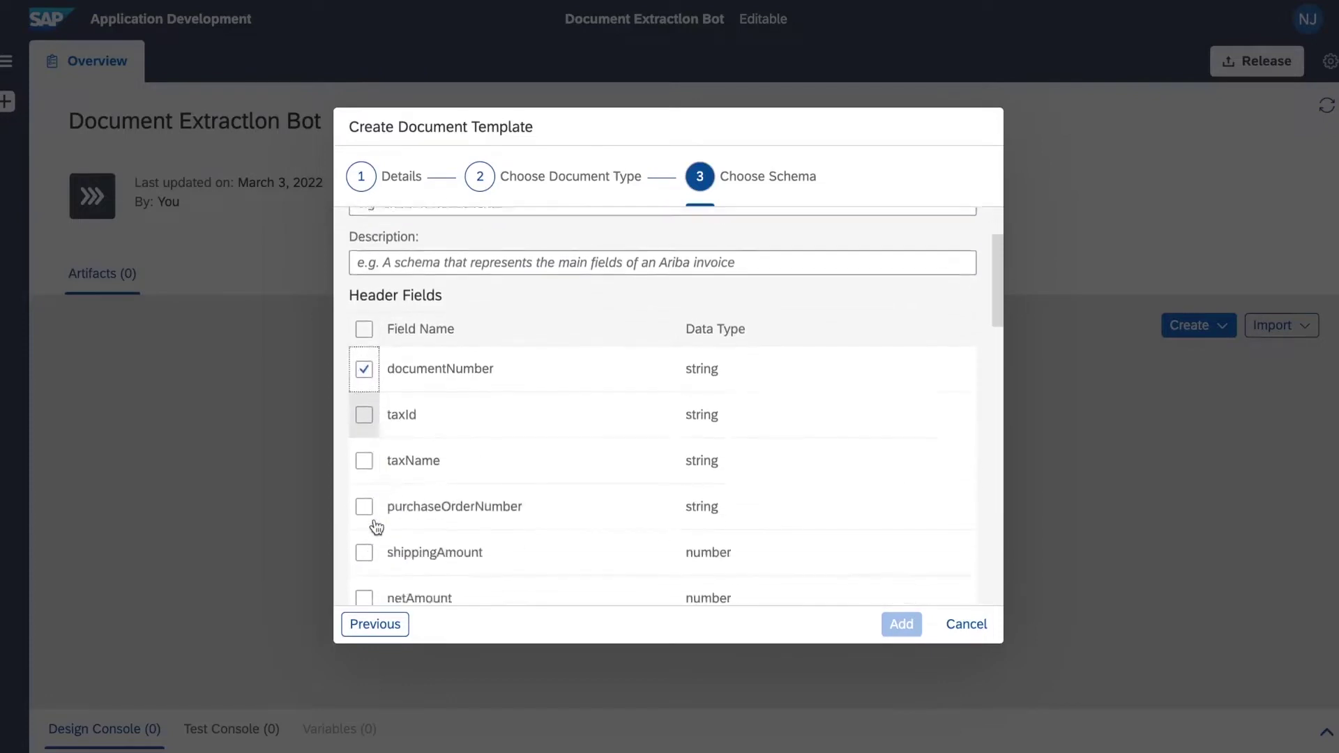
scroll(366, 544, down, 2)
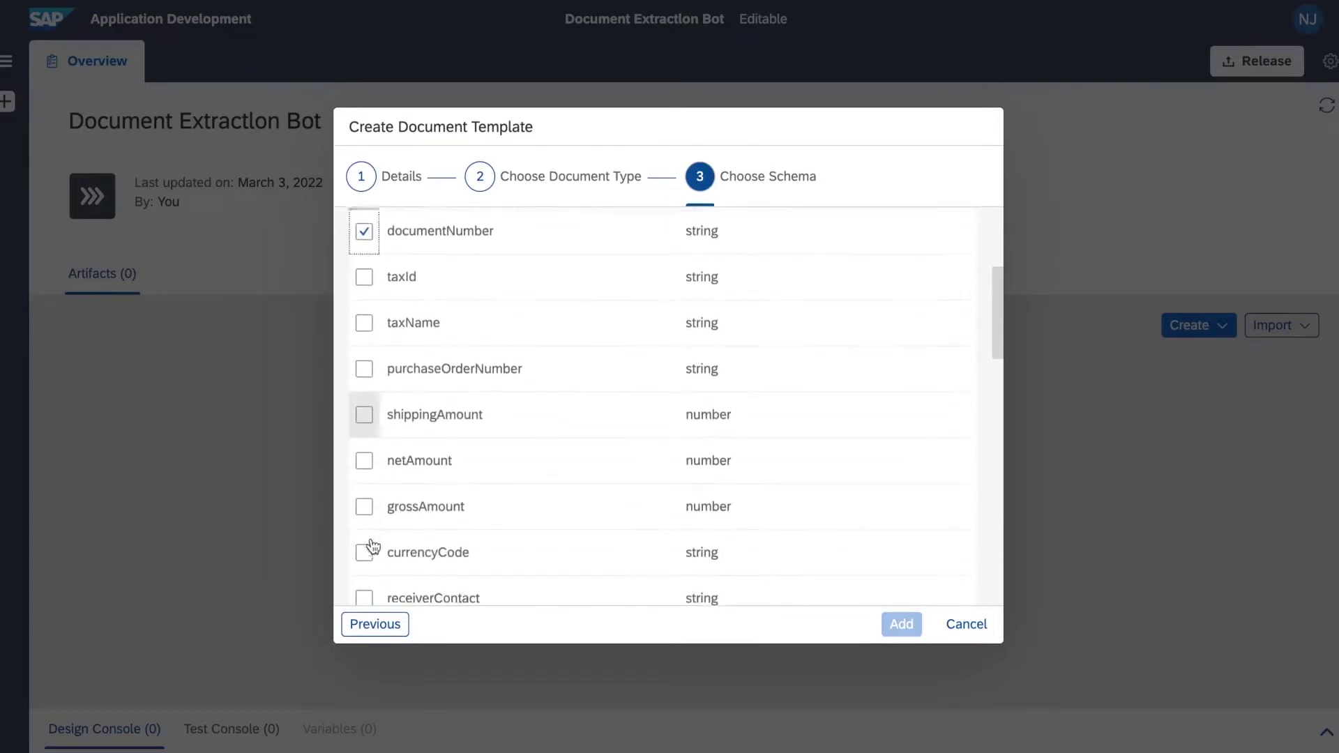
click(364, 488)
scroll(418, 559, down, 2)
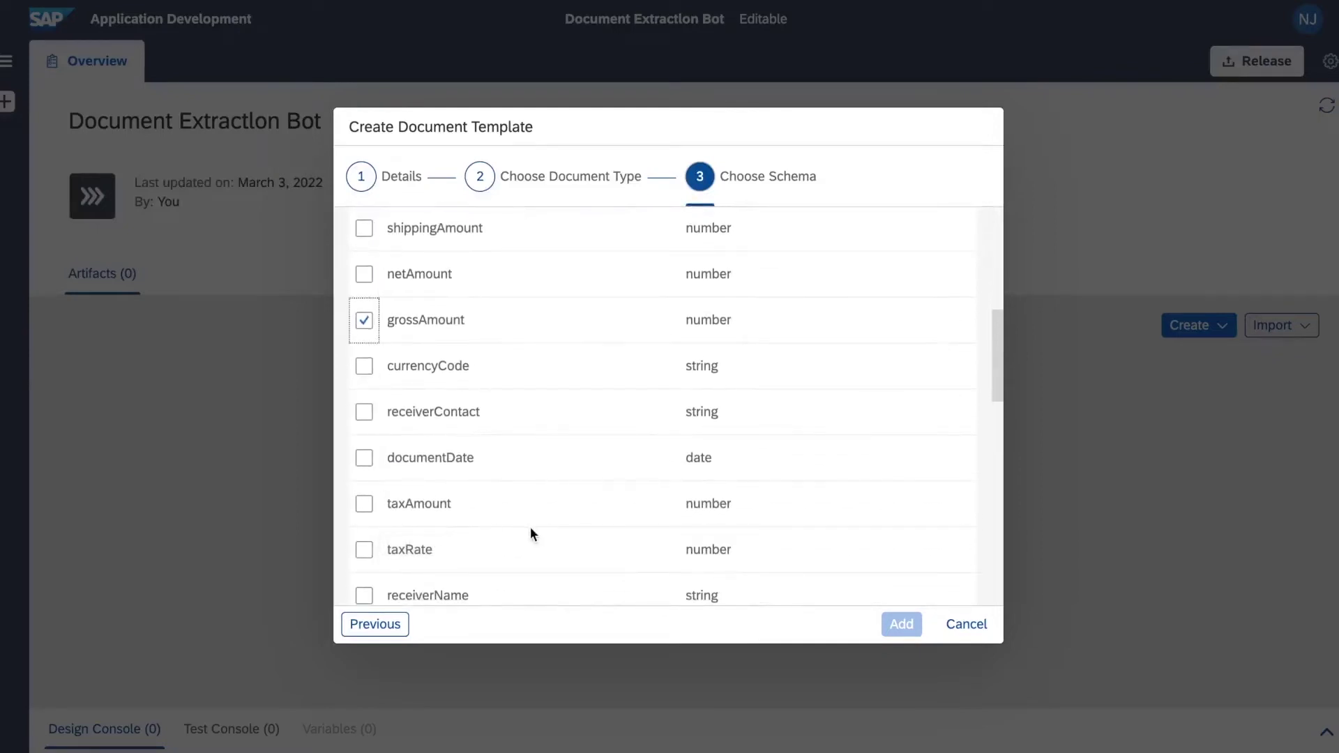
scroll(530, 528, down, 1)
scroll(523, 526, down, 1)
scroll(518, 530, down, 1)
scroll(518, 530, down, 2)
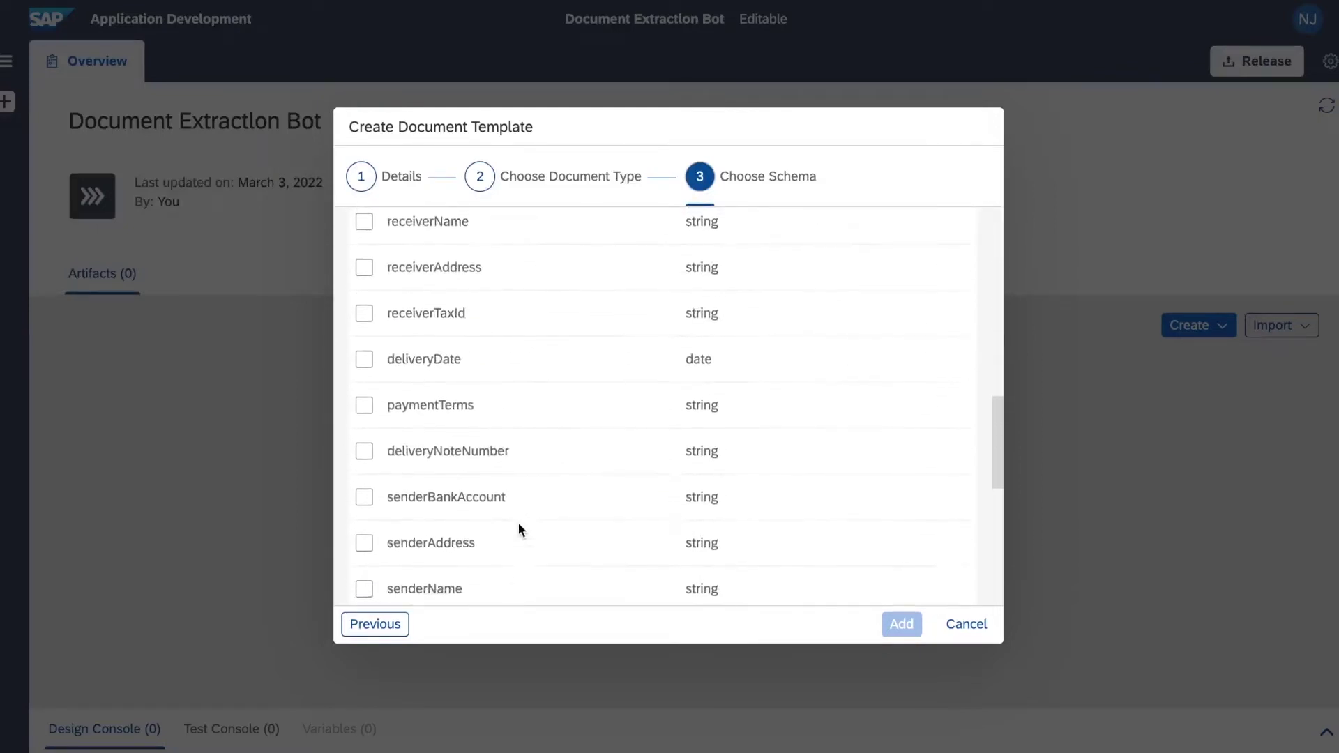
click(364, 545)
scroll(775, 433, up, 5)
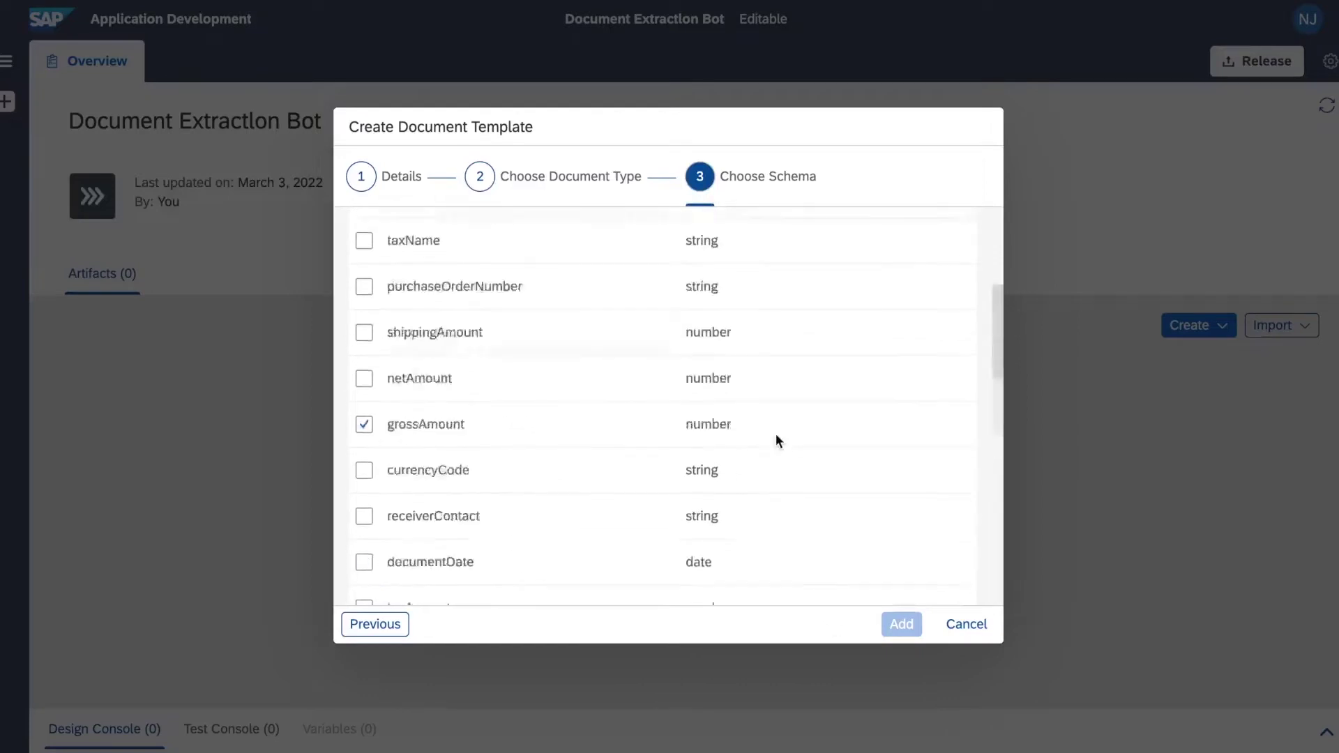
scroll(775, 433, up, 5)
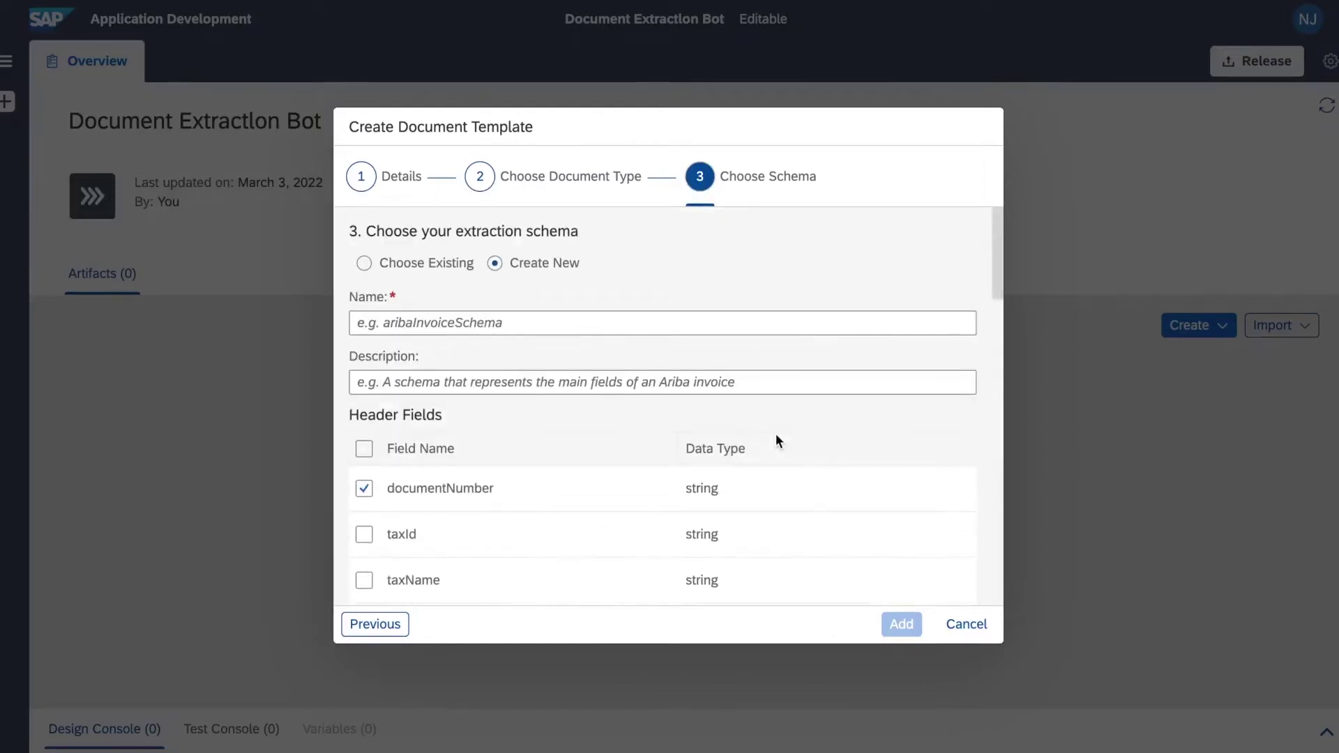
Name the schema Invoice_Schema and add the template
click(720, 324)
text(Invoice_Schema)
click(898, 627)
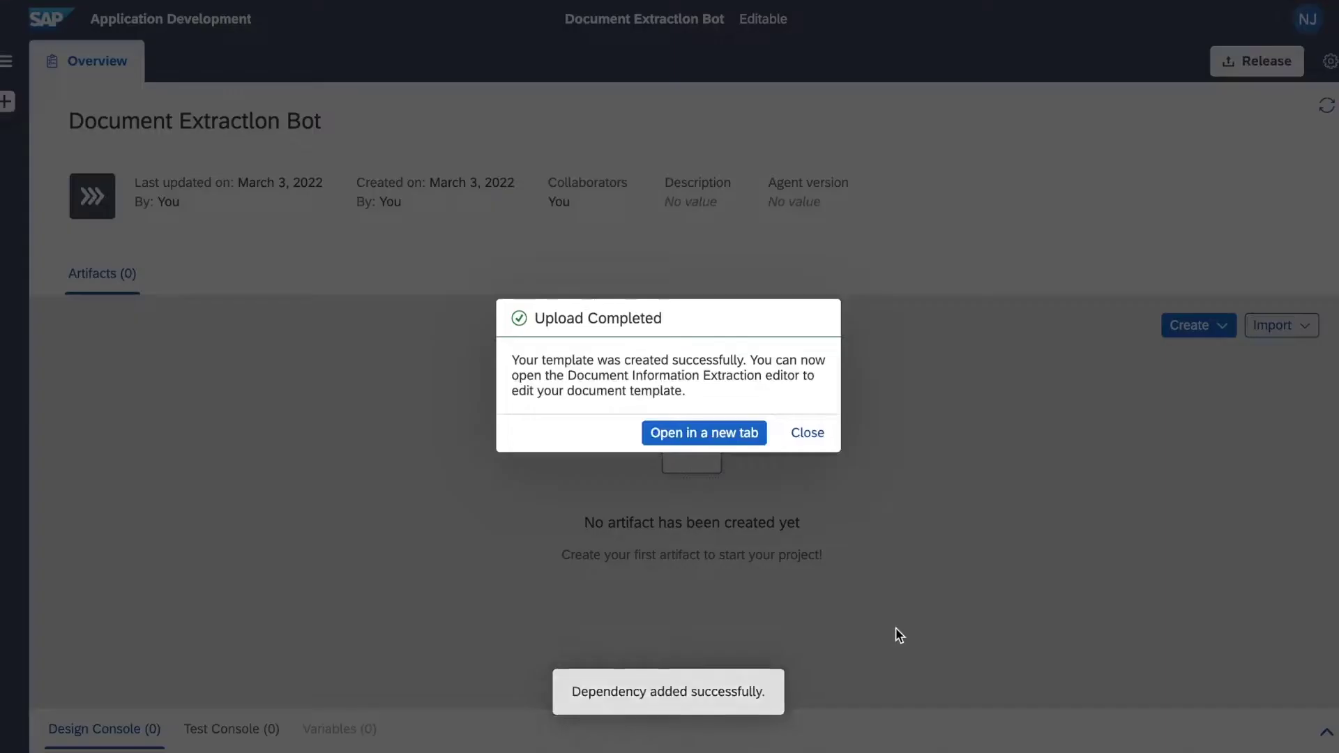
click(733, 434)
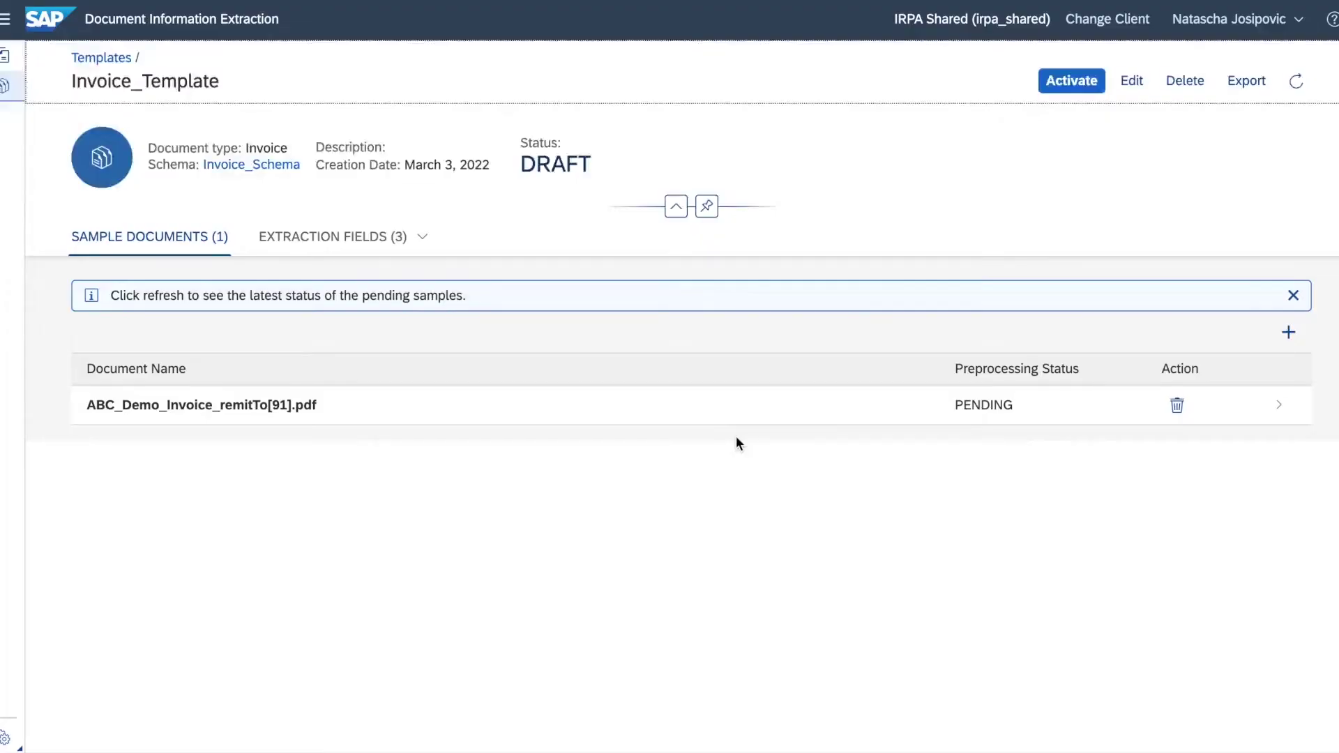
Annotate the sample invoice, assigning the value 174221 to the documentNumber header field
click(756, 399)
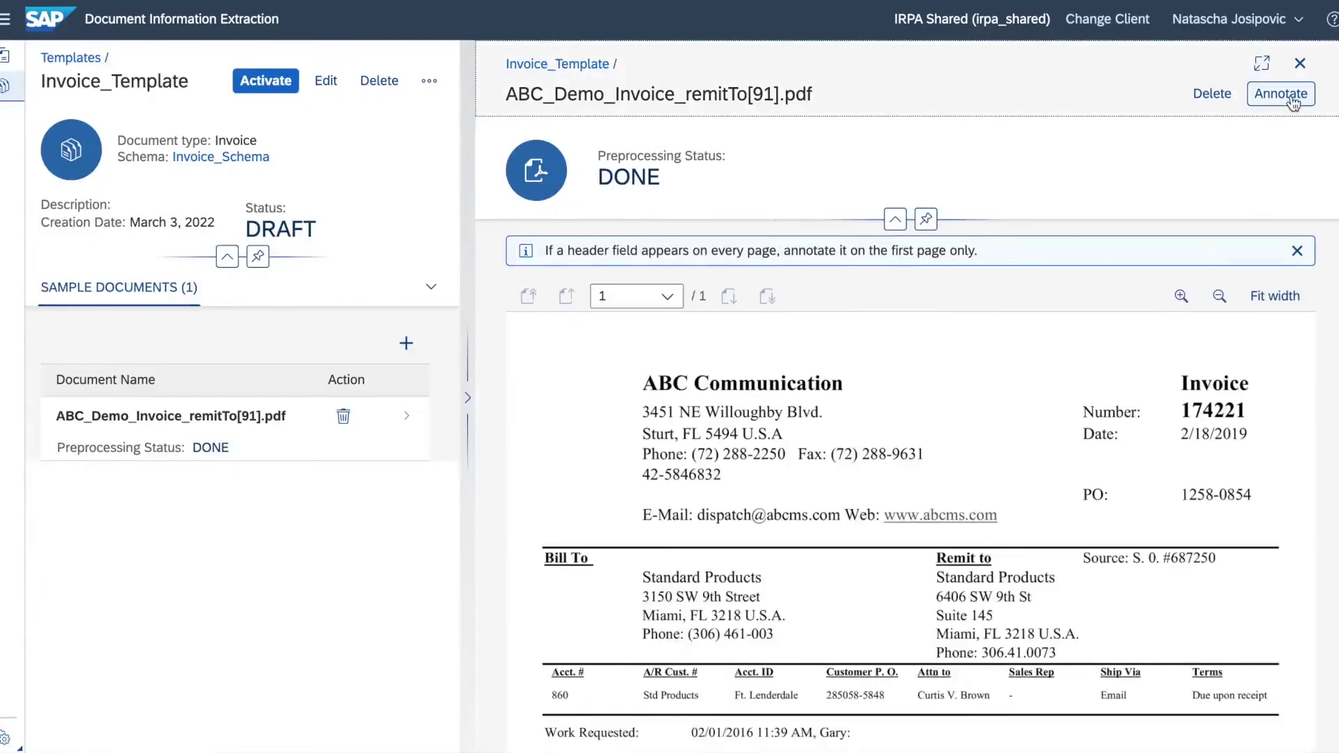
click(1290, 95)
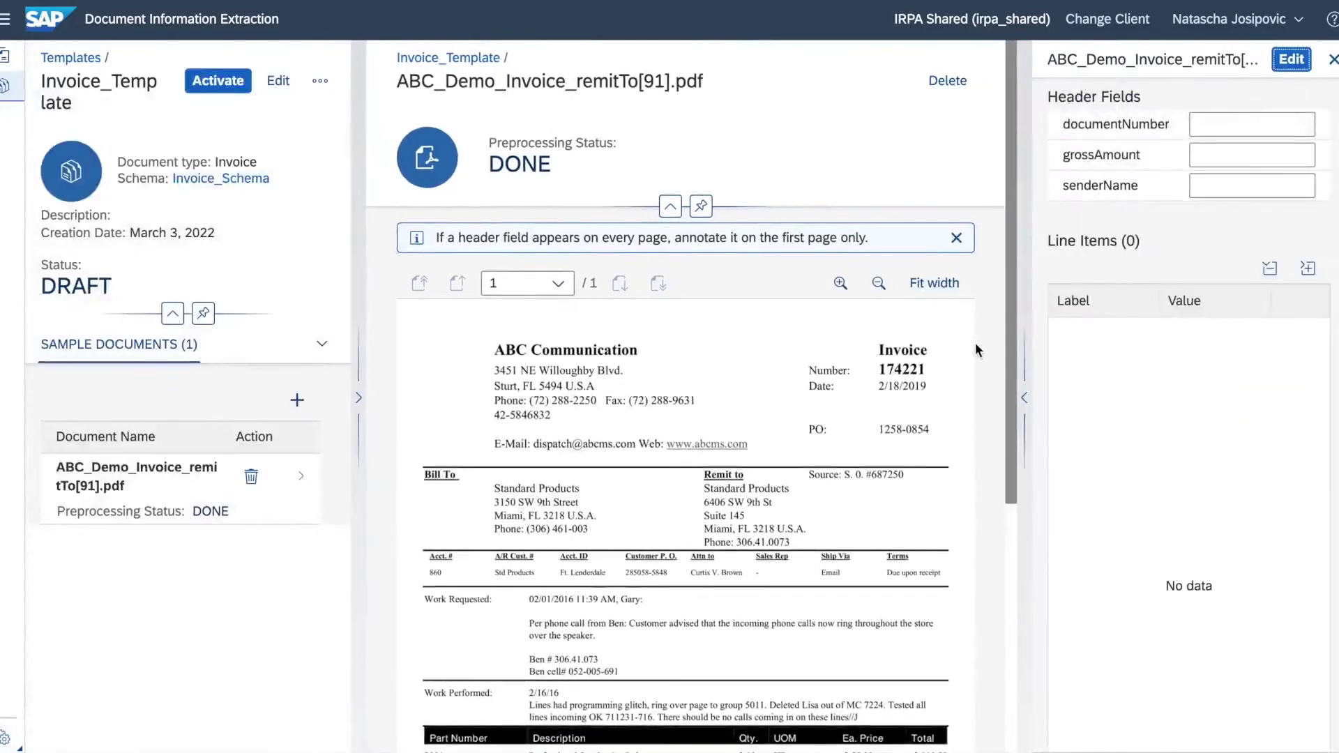
click(1216, 125)
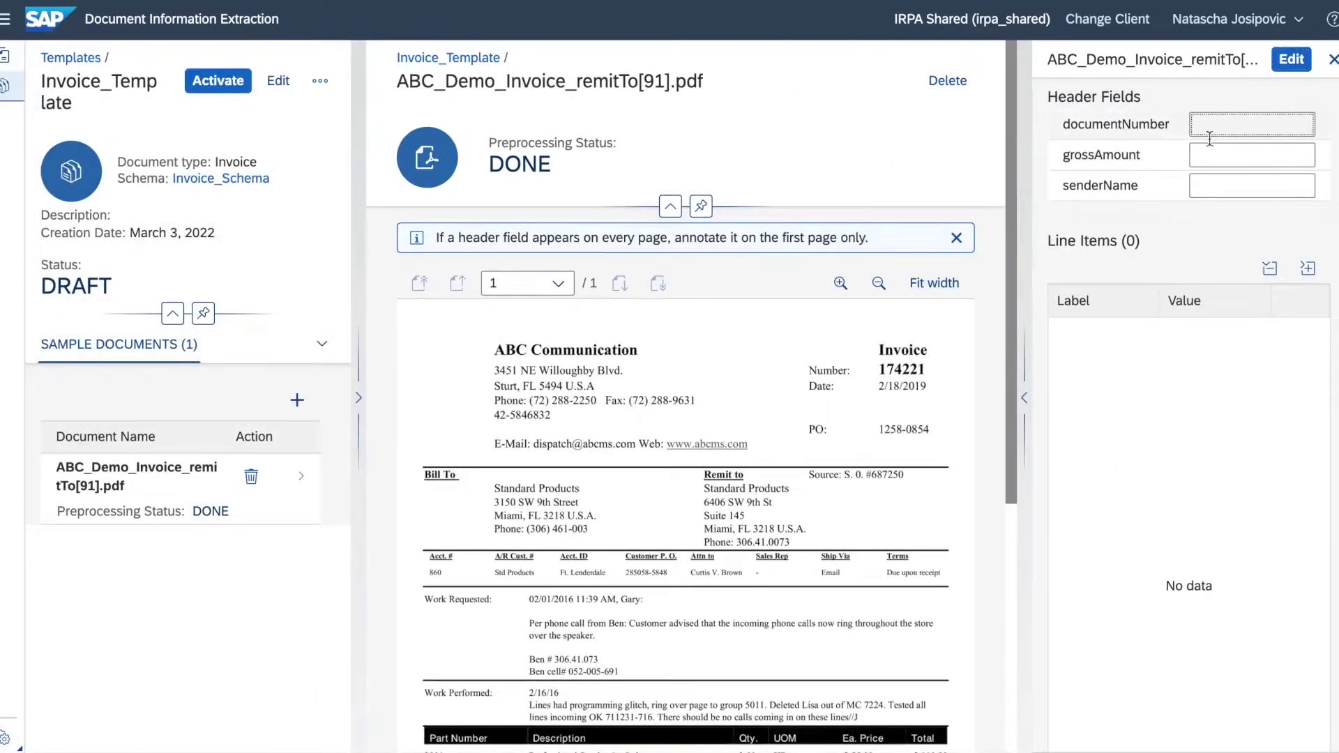
click(1293, 61)
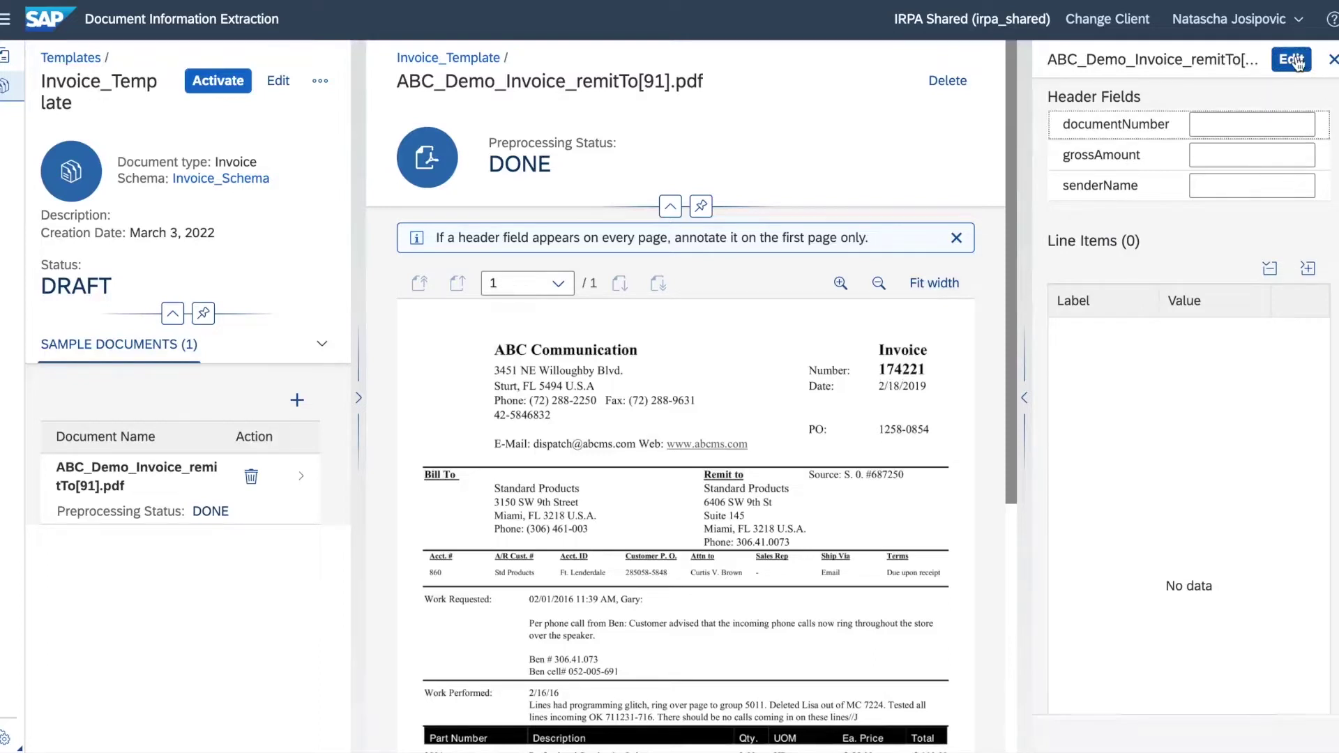
click(905, 371)
click(1193, 343)
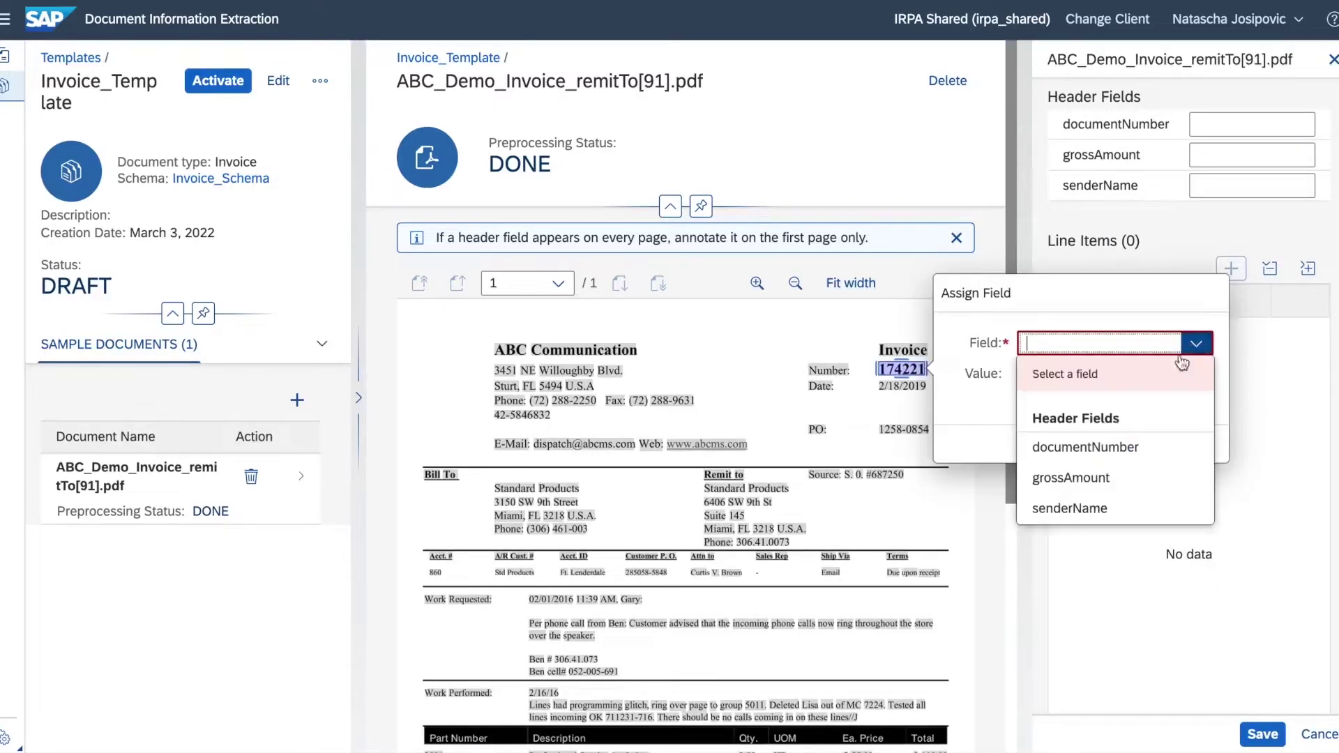
click(1112, 457)
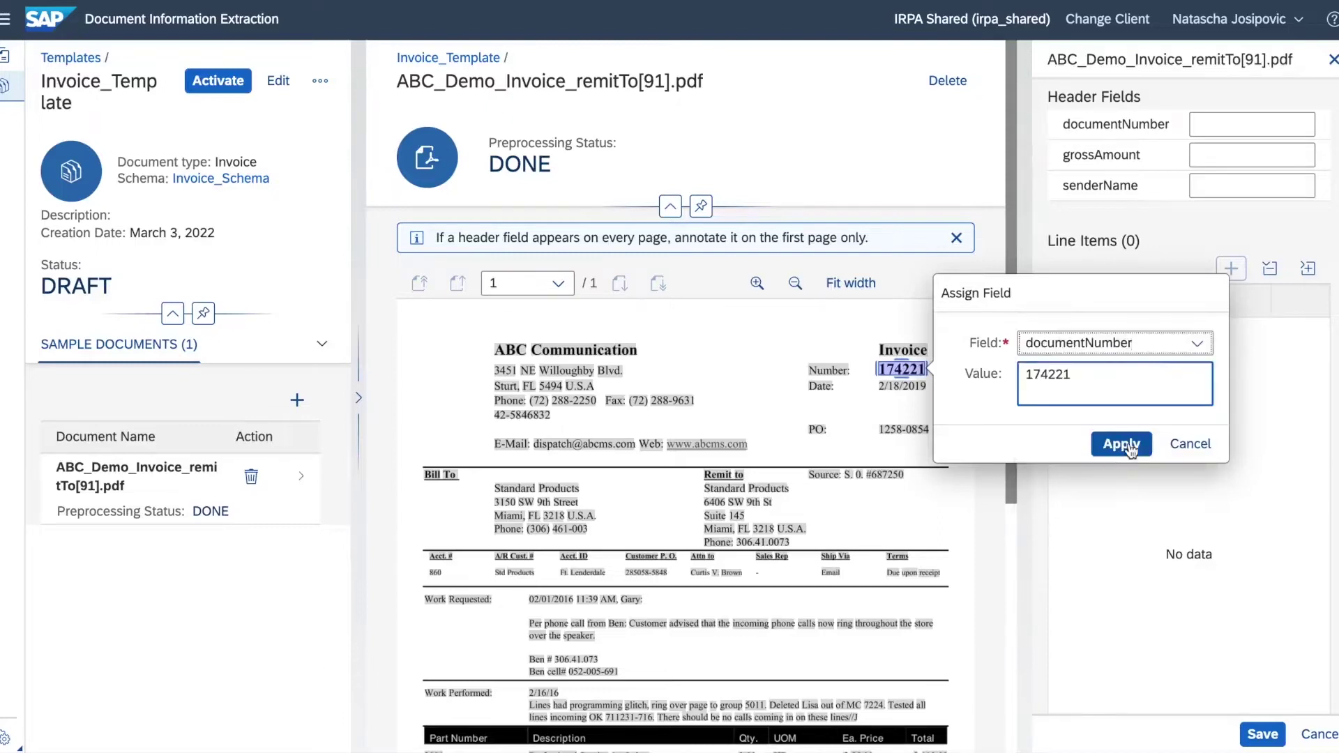
click(1121, 442)
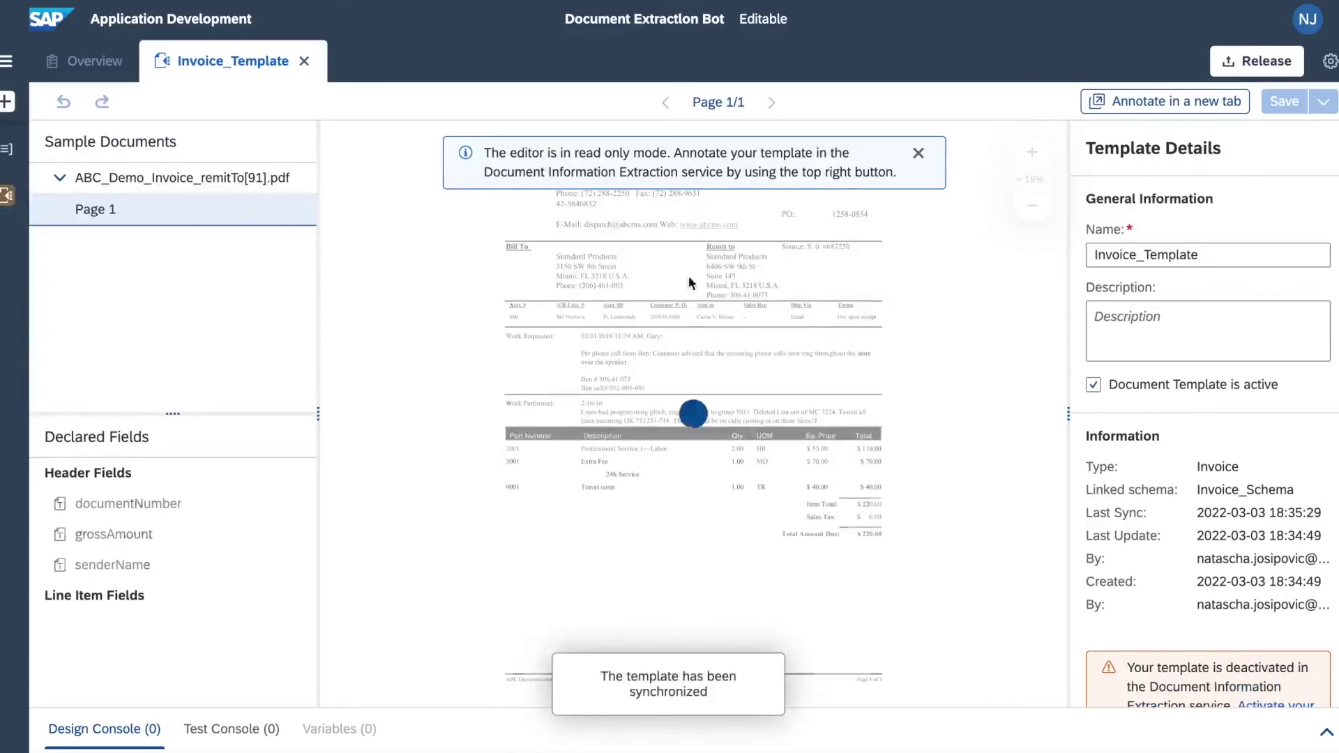
Close the template and create the Get Invoice Details Demo automation from the Overview page
click(305, 65)
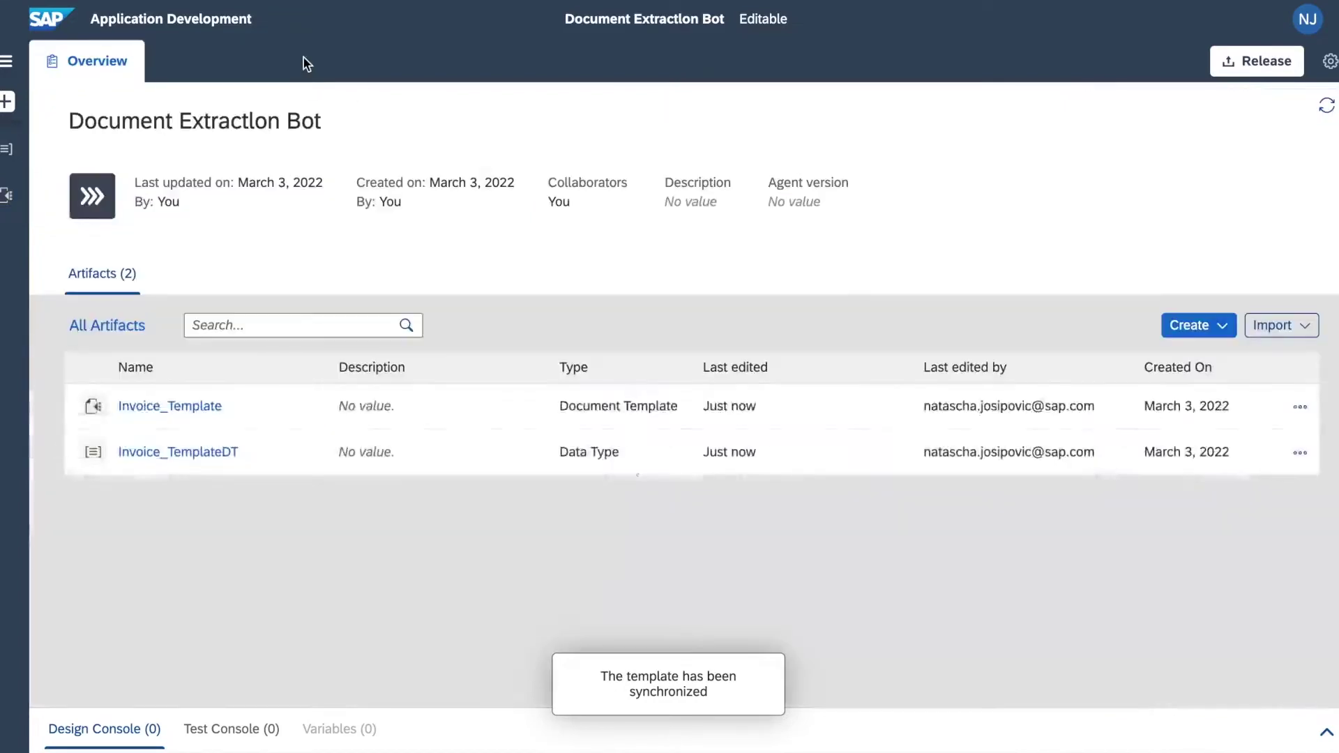
click(1226, 332)
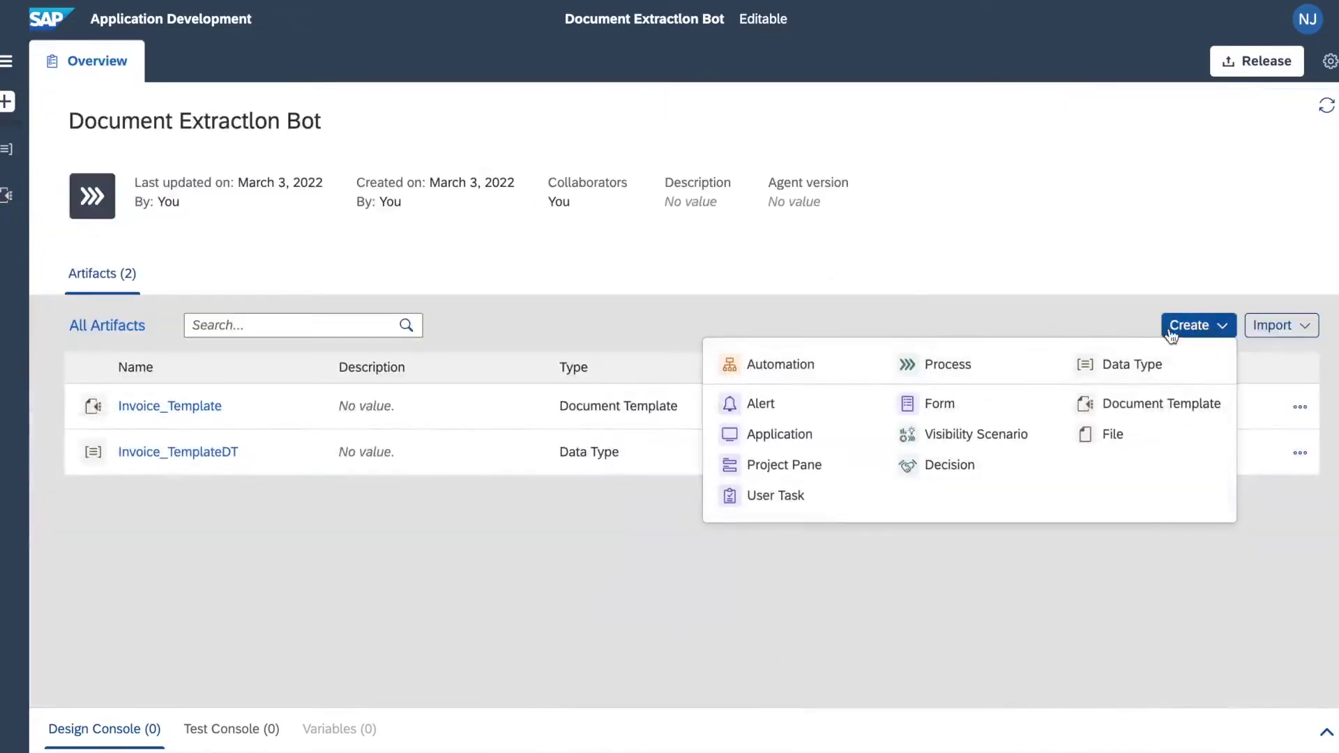
click(767, 367)
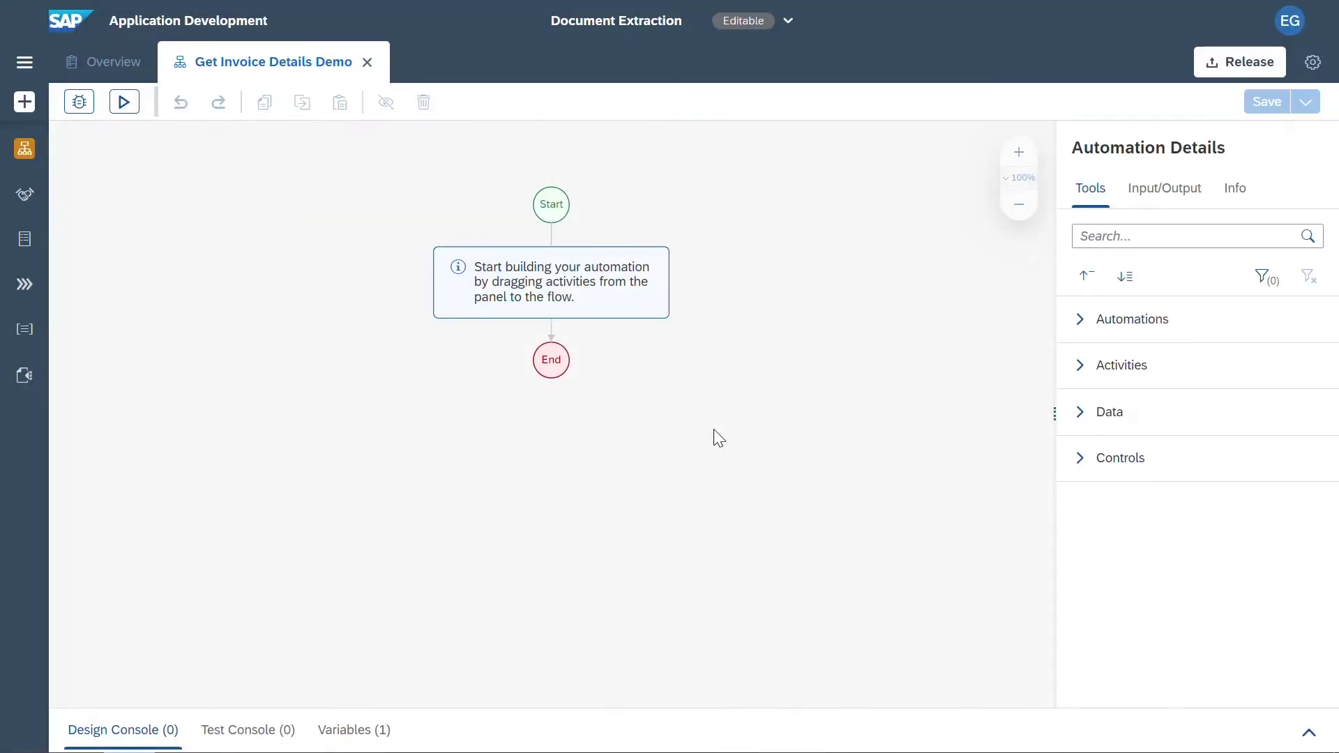
Add an Extract Data (Template) step between Start and End
click(1108, 238)
text(e)
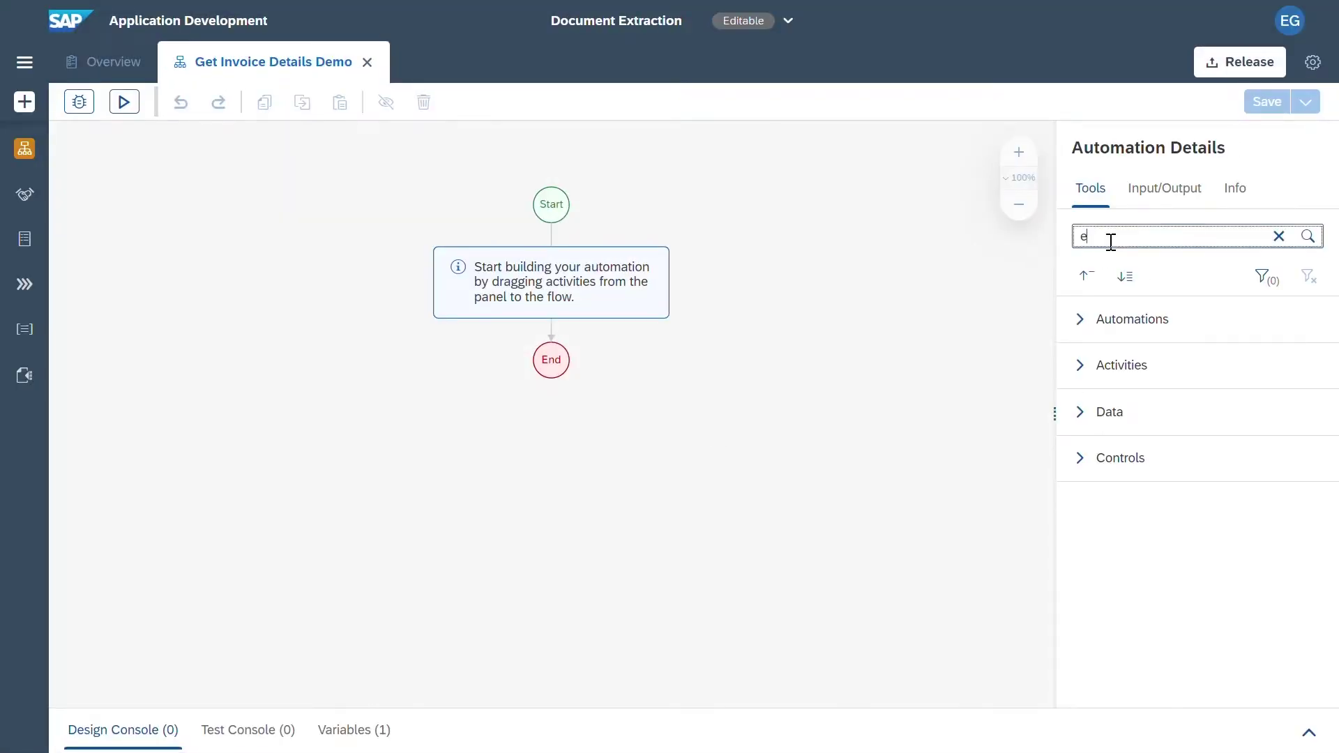
text(xtract)
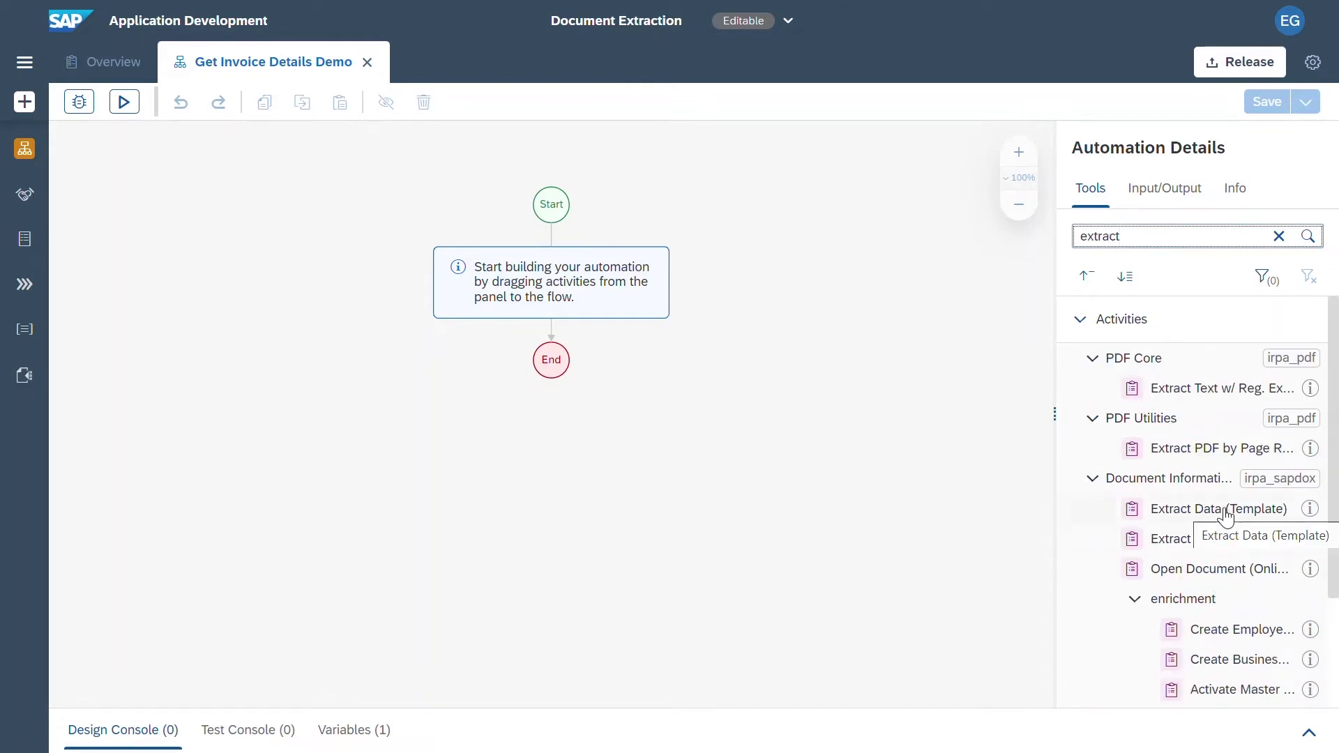
drag(1225, 515, 624, 272)
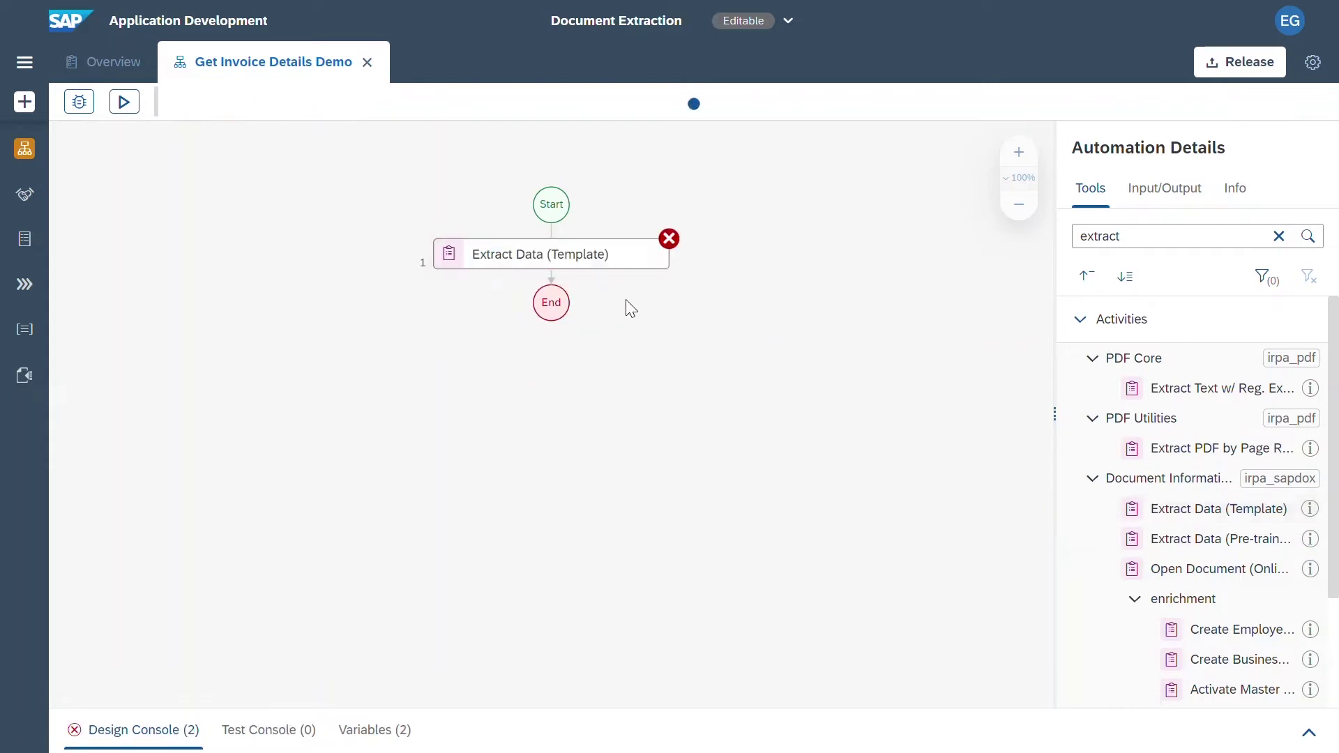
click(1278, 237)
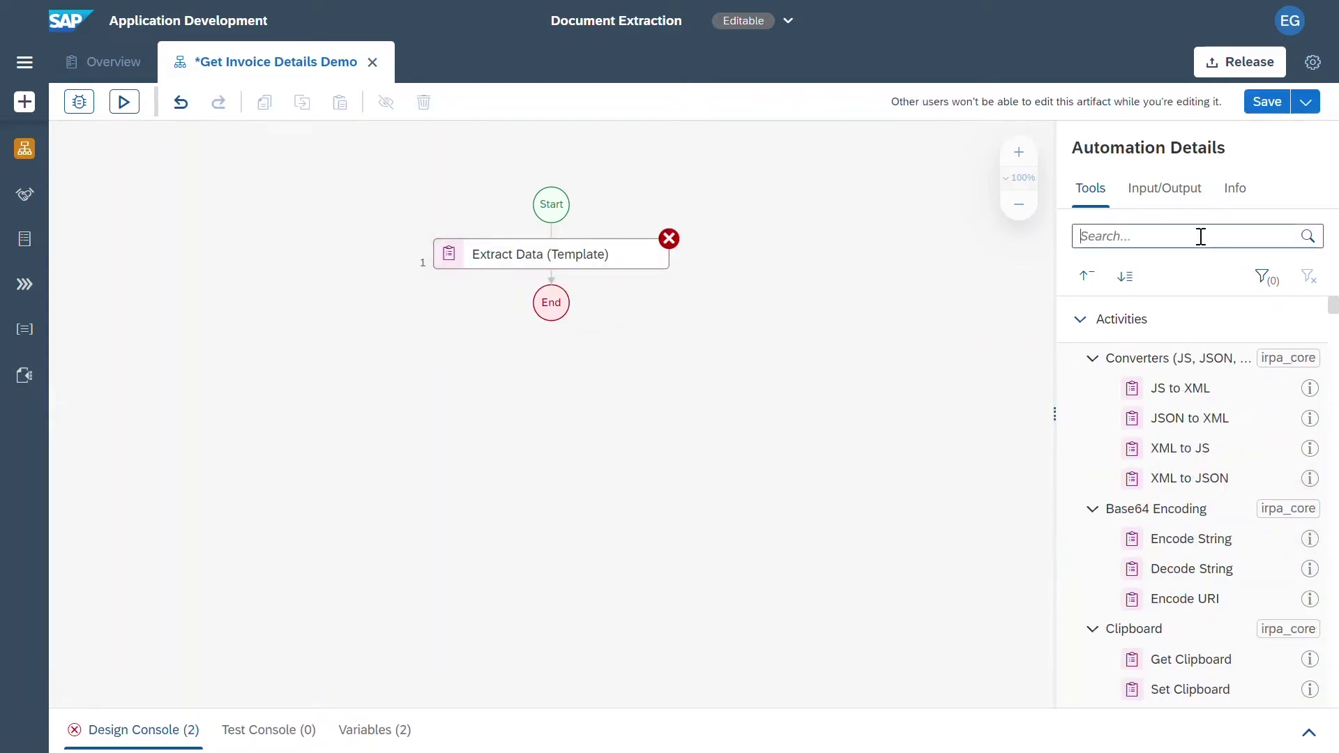
Add a Log Message step after Extract Data, before End
click(1199, 237)
text(log)
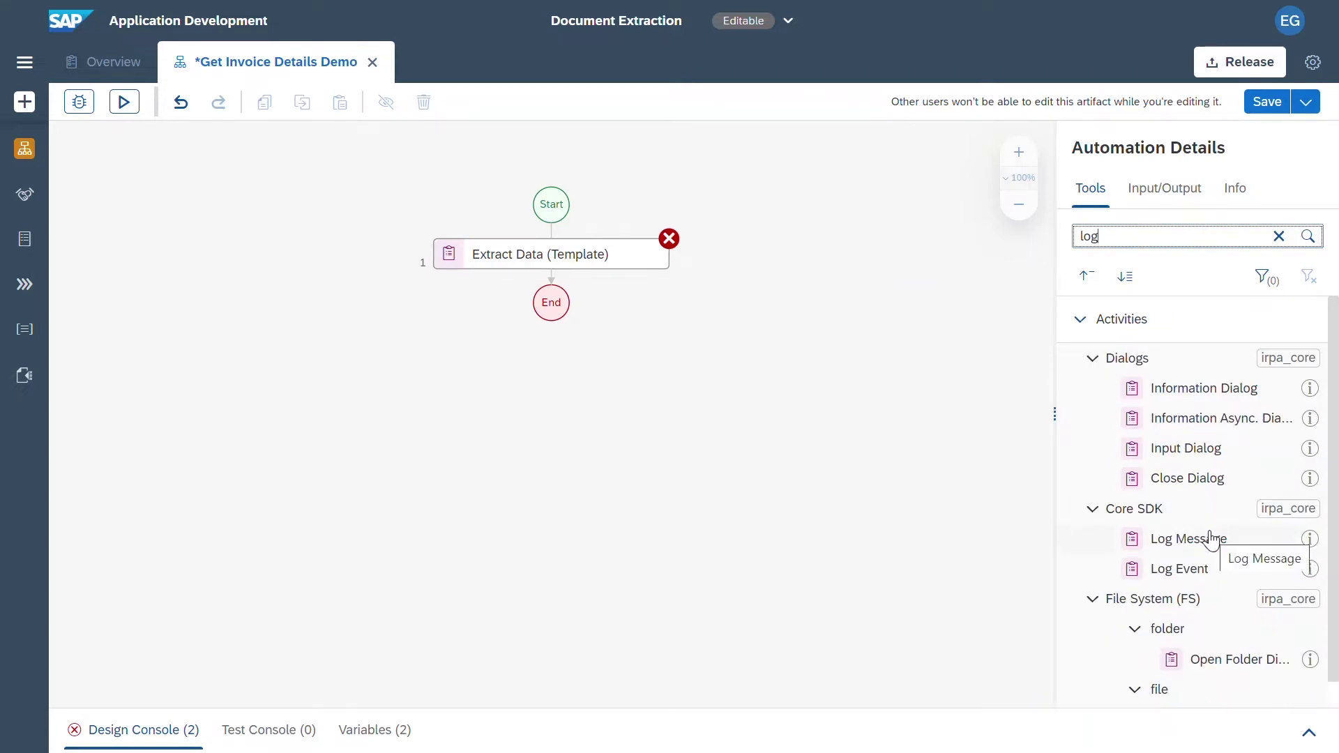
drag(1211, 539, 622, 300)
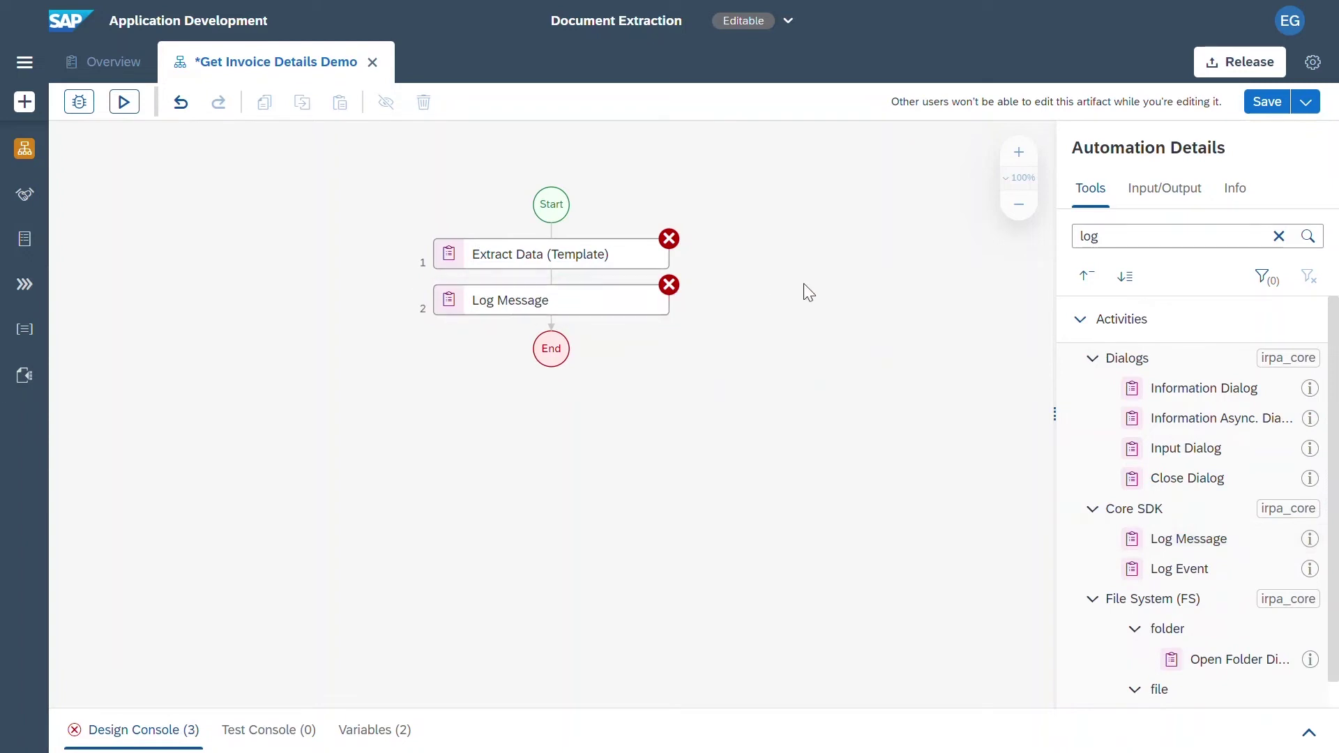
click(1278, 236)
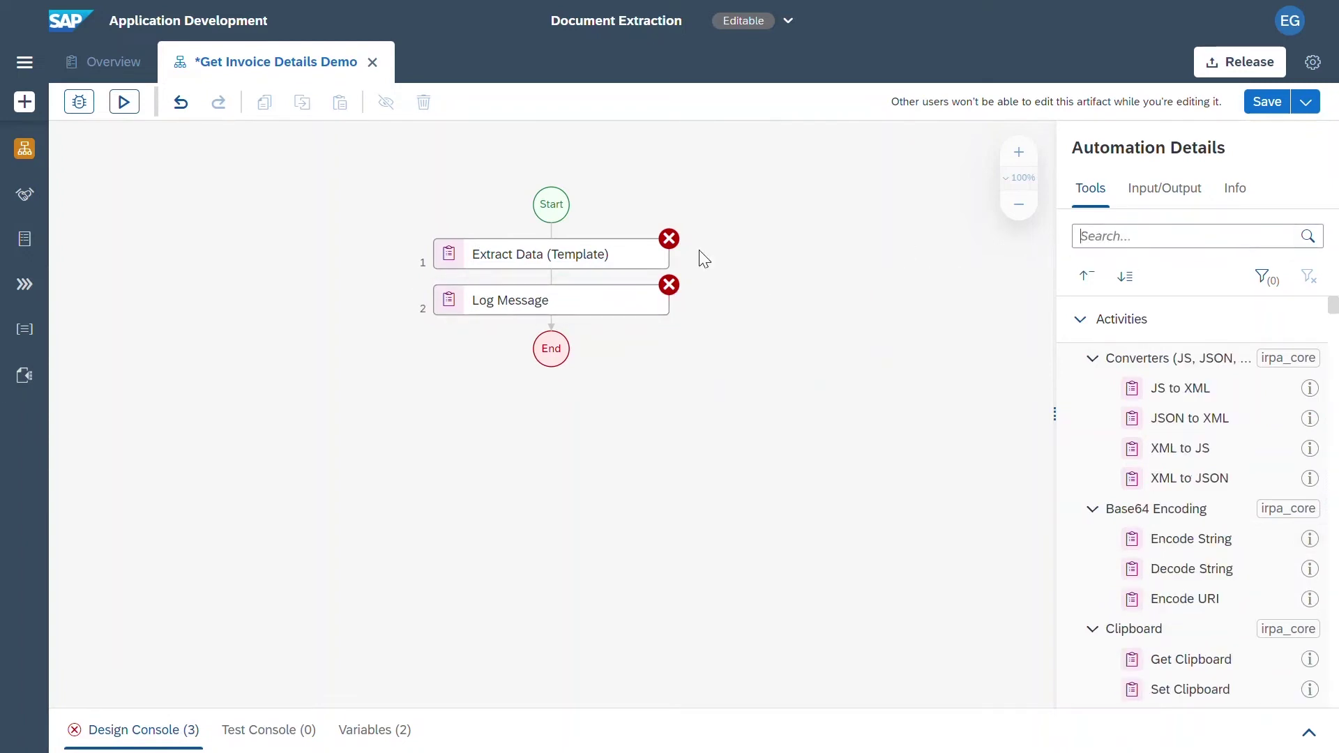
Set Extract Data to use InvoiceTemplate with the ABC_Demo_Invoice_remitTo.pdf path as documentPath
click(626, 257)
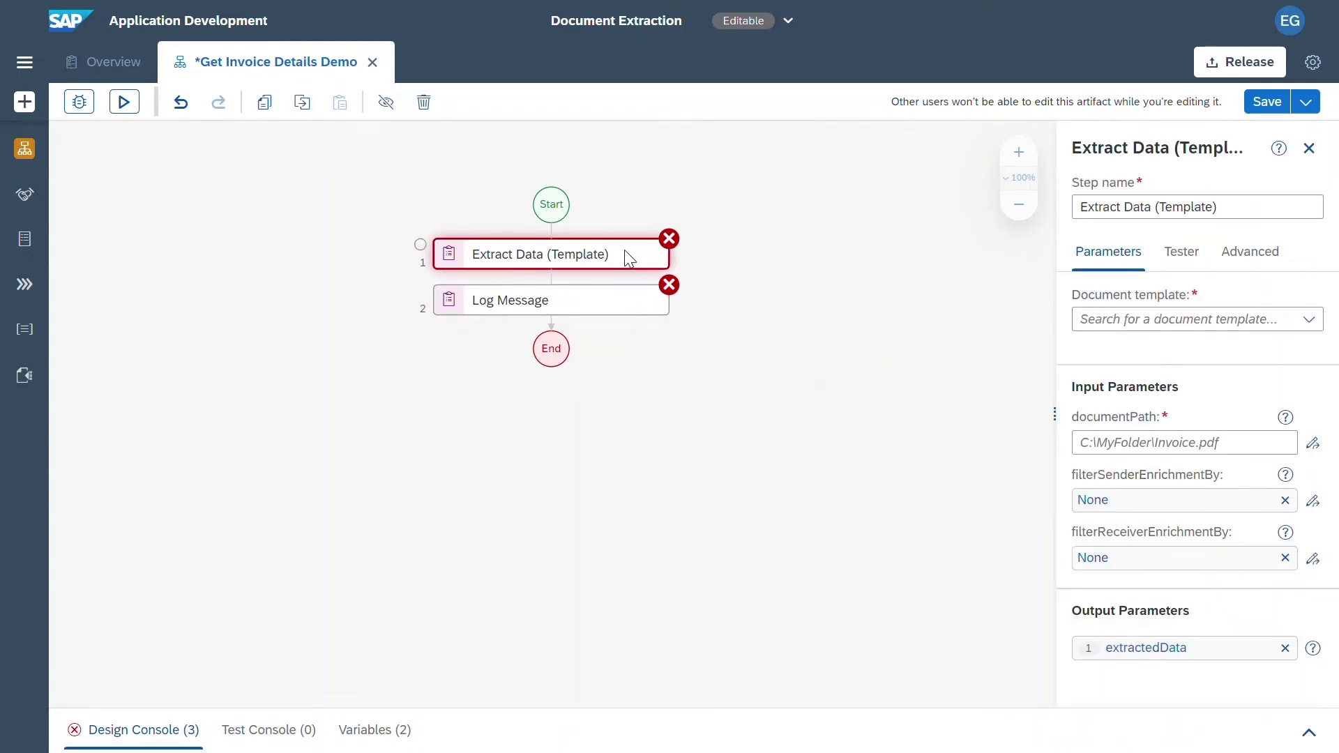
click(1297, 333)
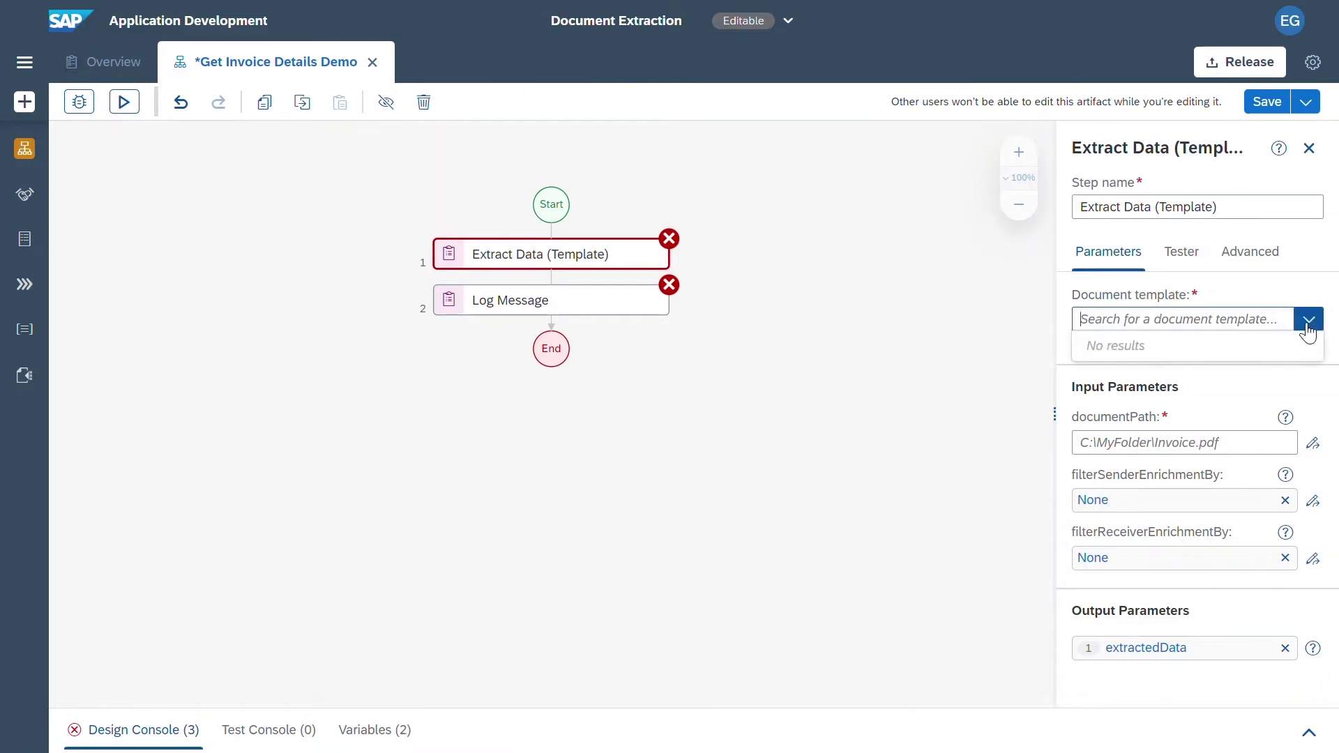
click(1231, 352)
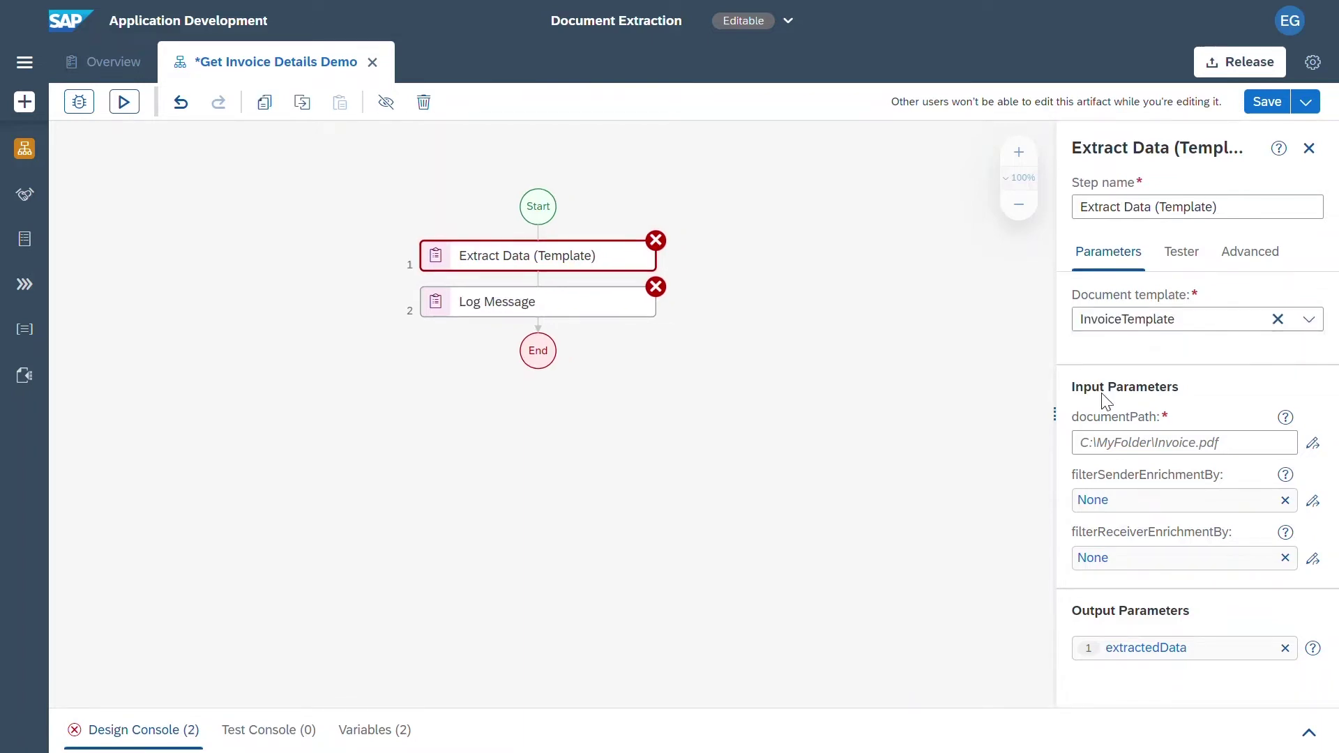
click(1116, 447)
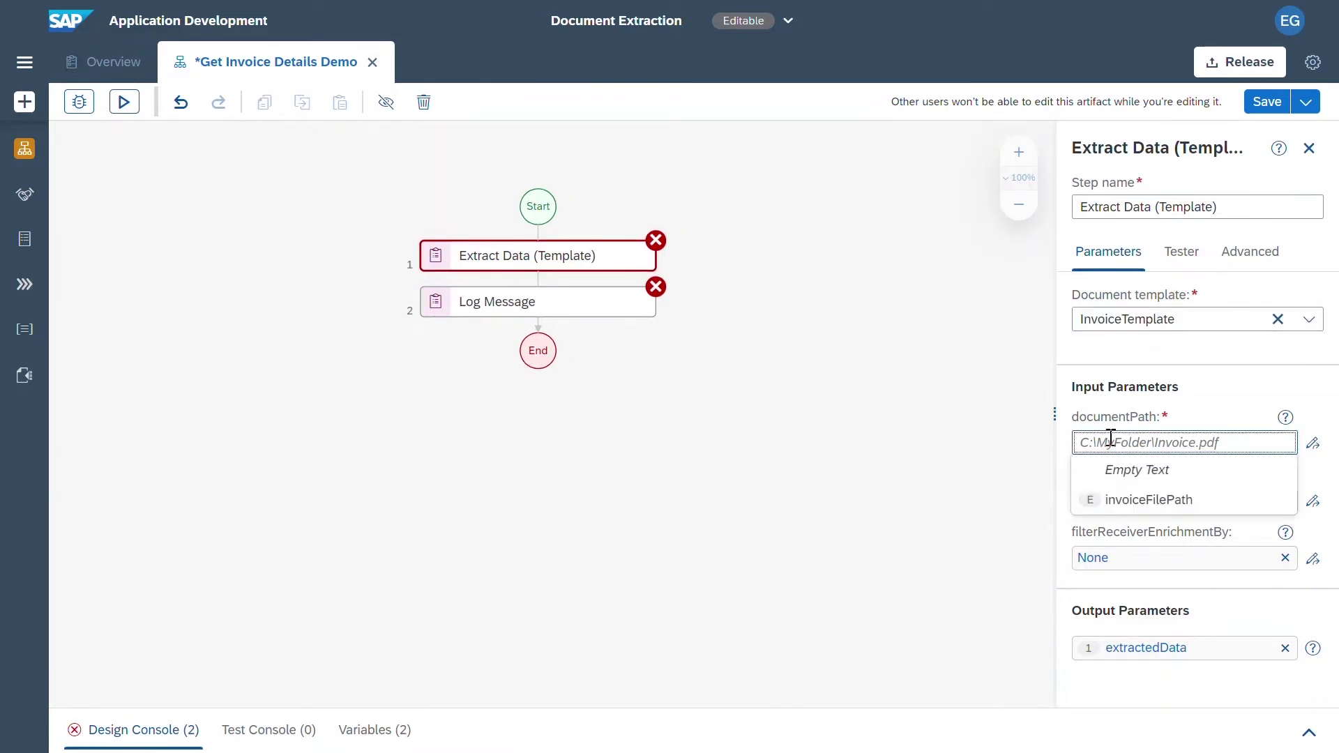
key(ctrl+v)
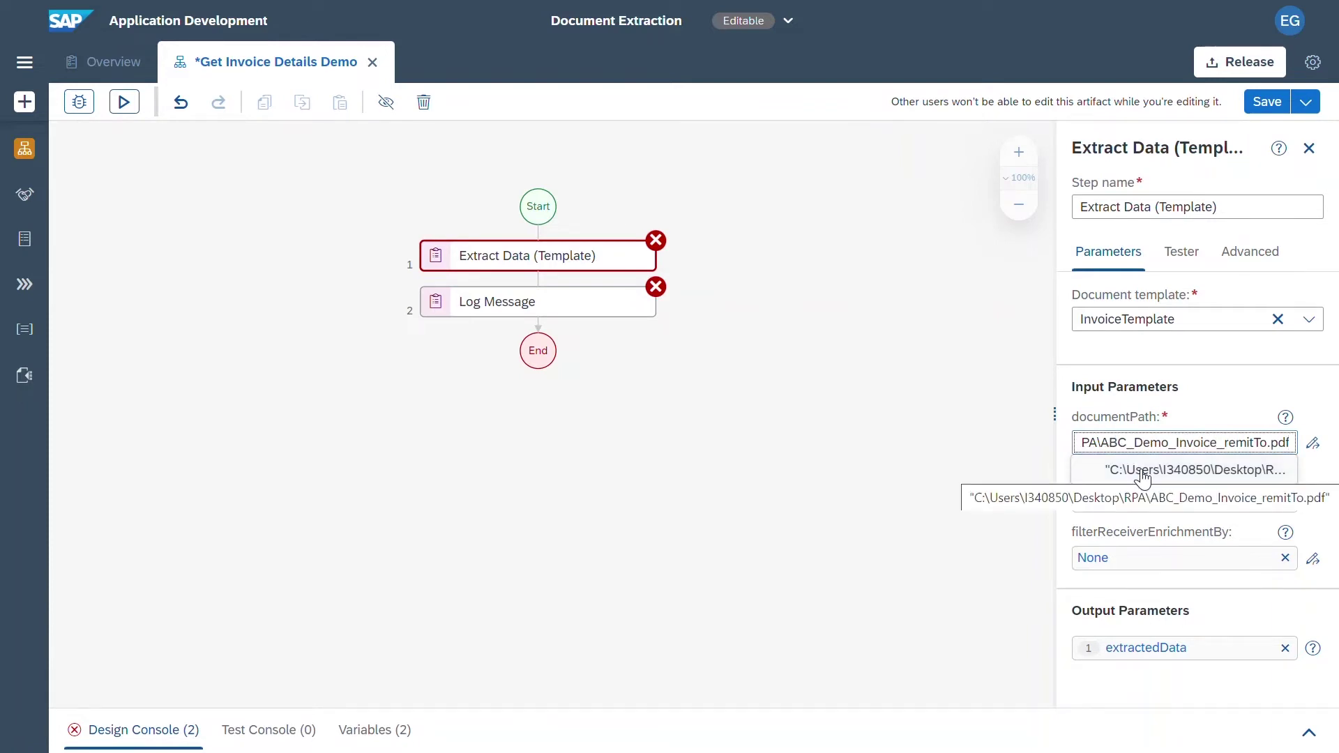
click(1196, 470)
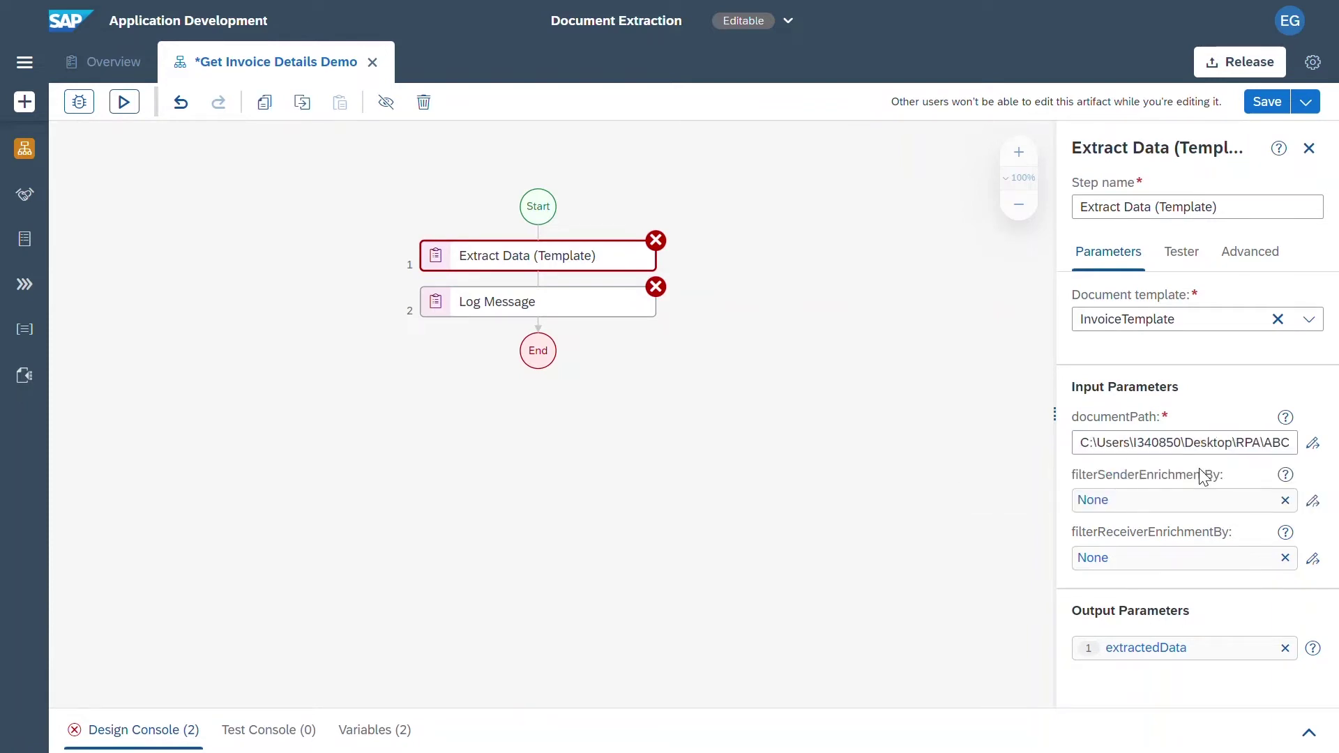
click(888, 347)
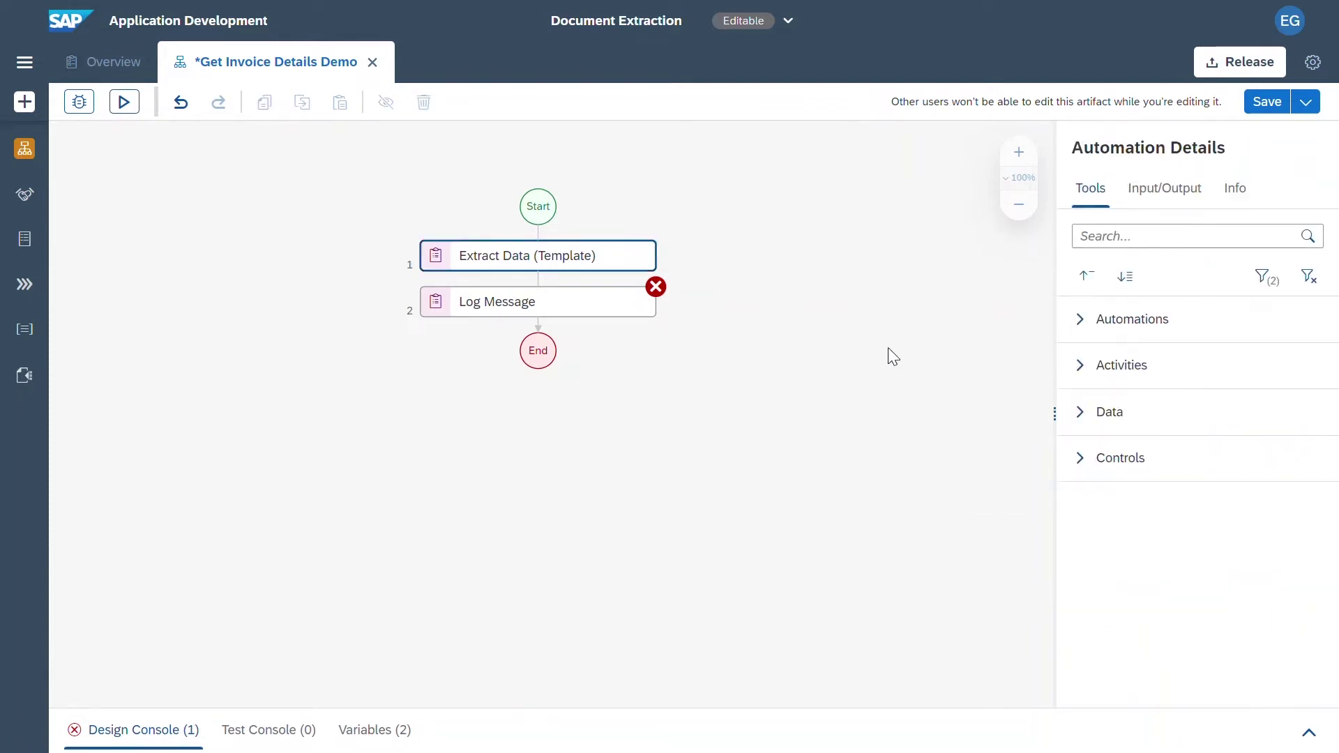
Set the Log Message message to the expression extractedData > headerFields > documentNumber > value
click(608, 296)
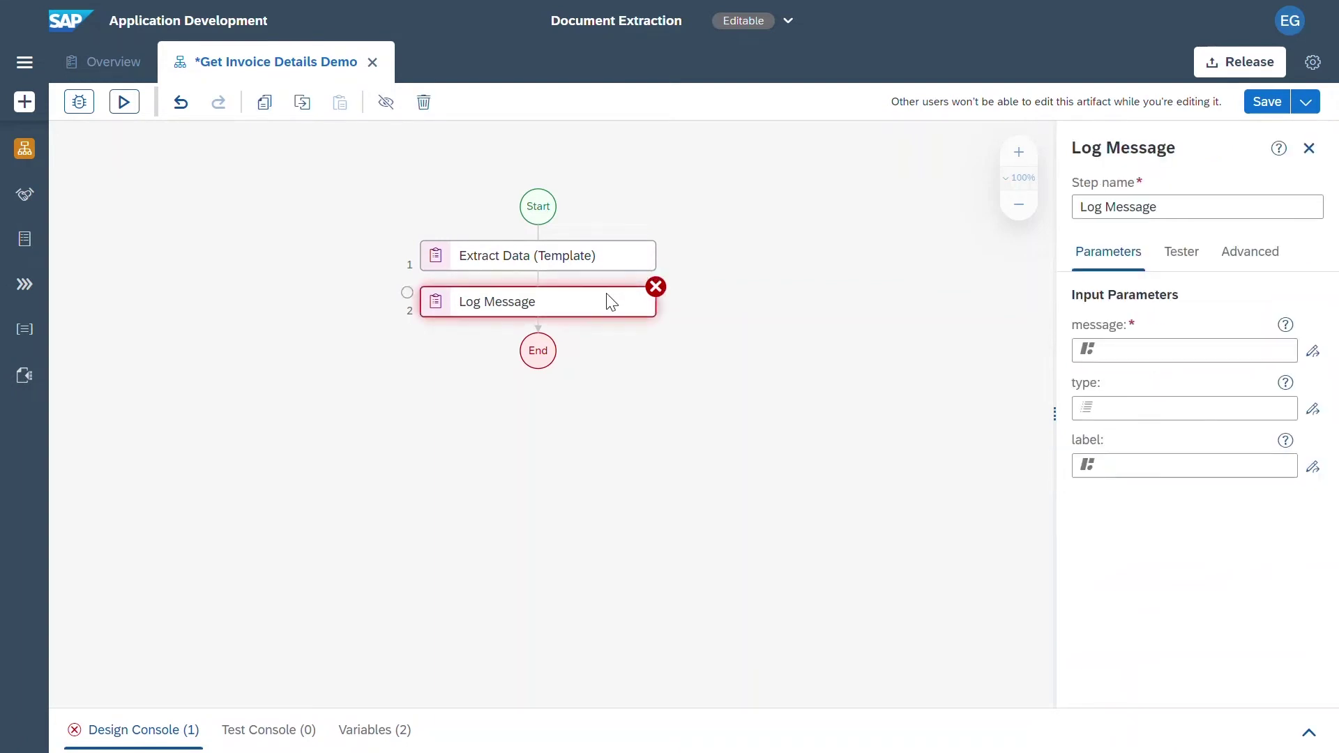
click(1136, 347)
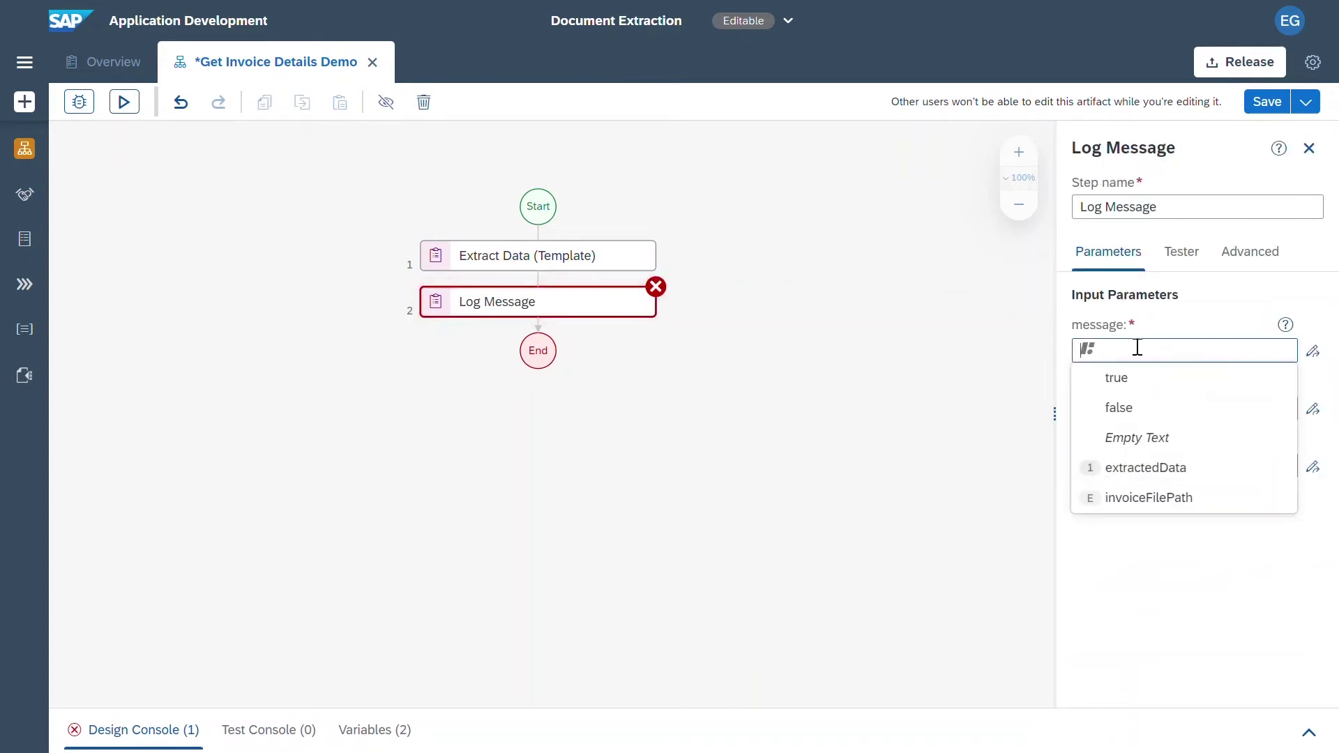
click(1313, 351)
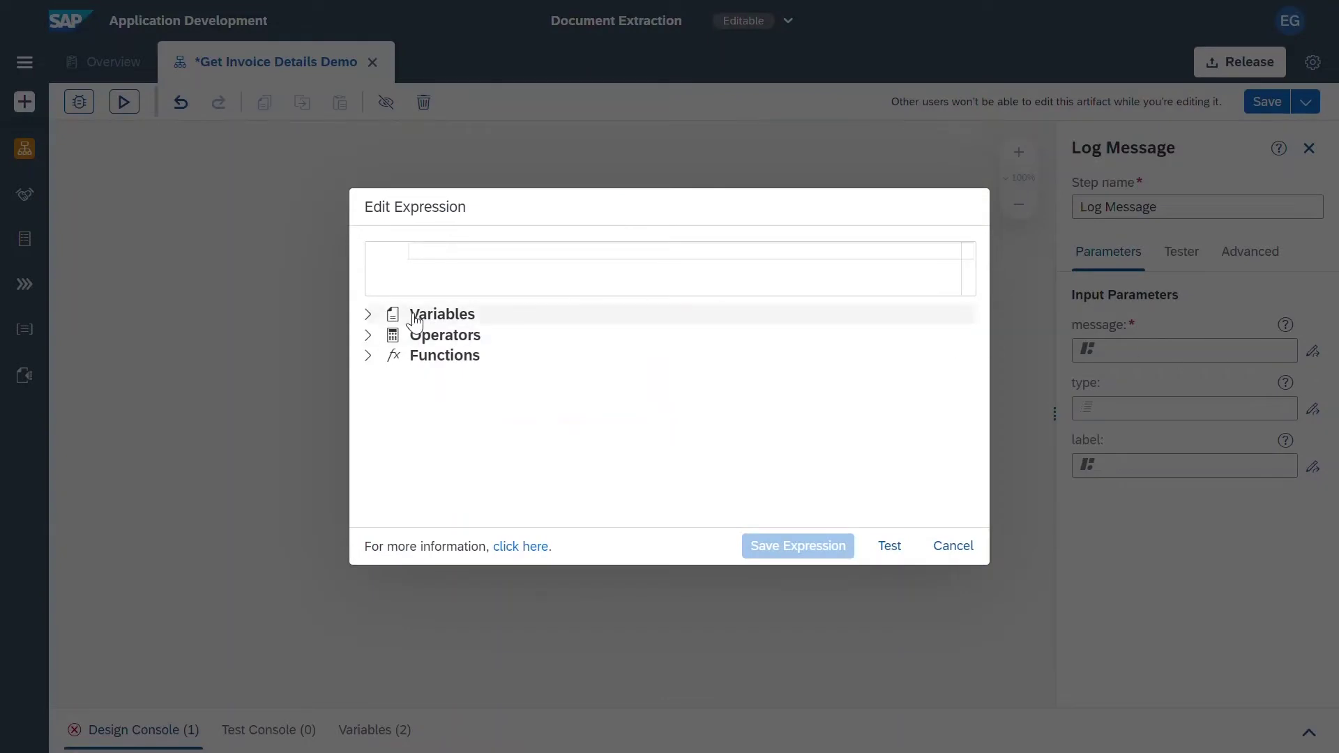
click(369, 315)
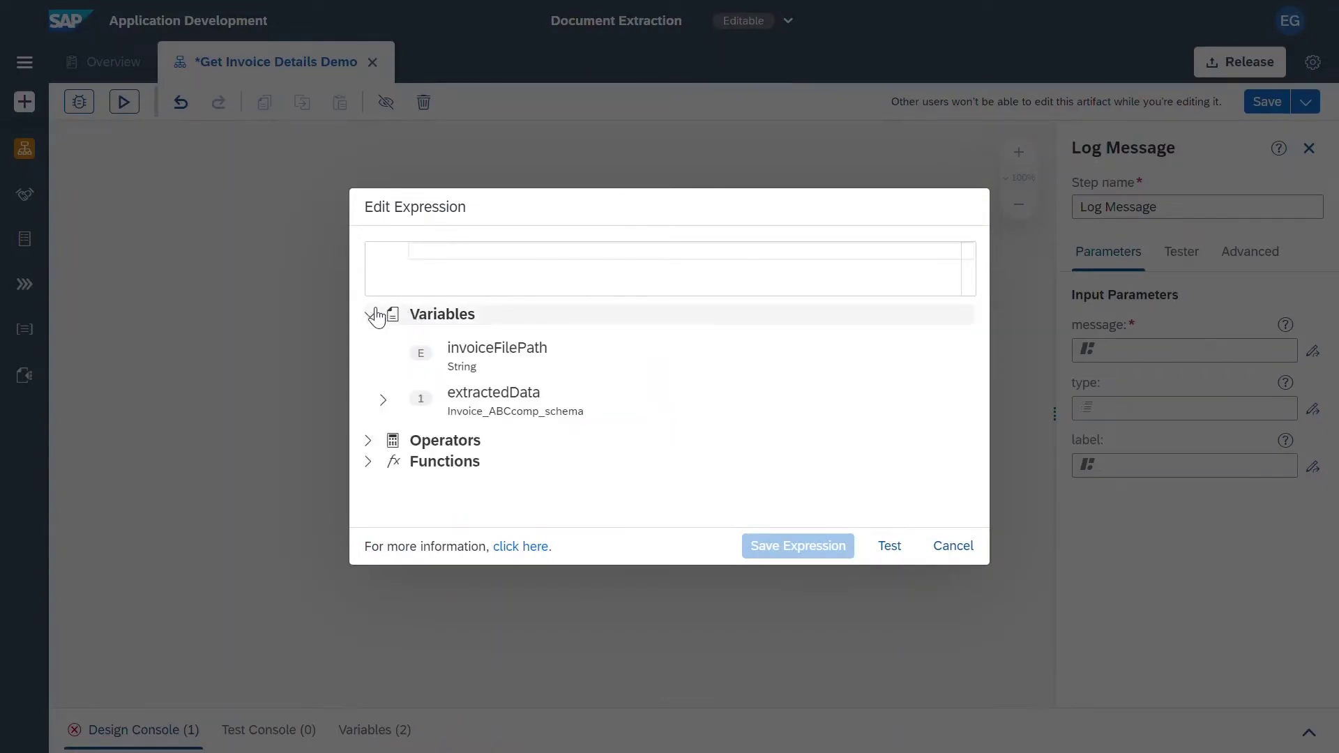
click(383, 400)
click(401, 450)
scroll(418, 454, down, 2)
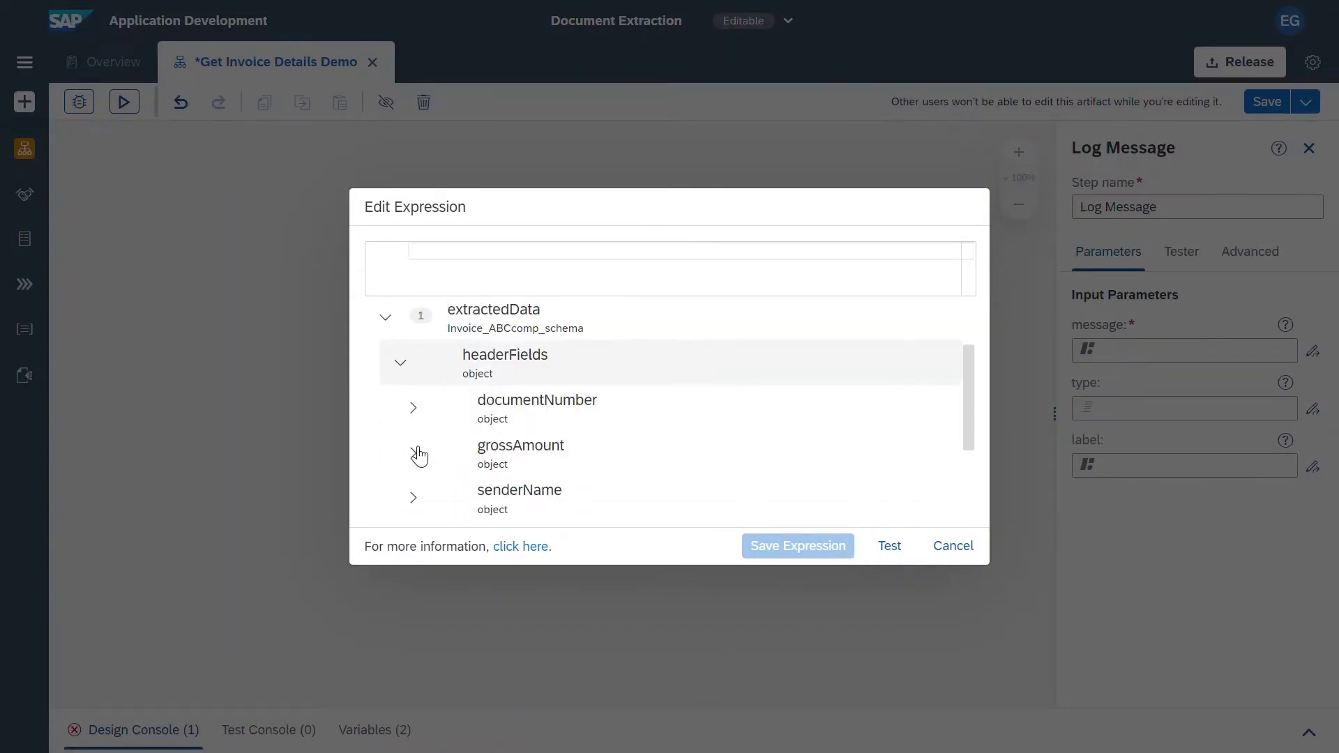
click(413, 387)
scroll(474, 383, down, 2)
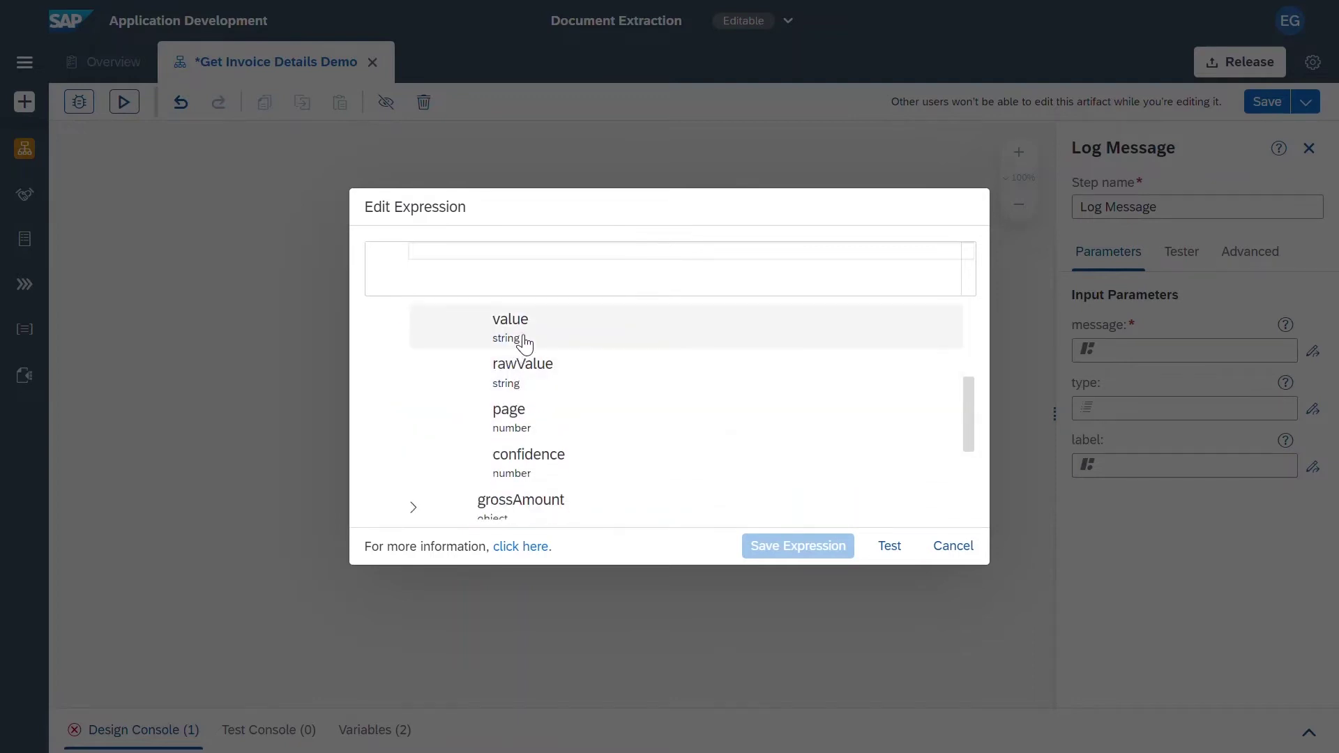
click(517, 336)
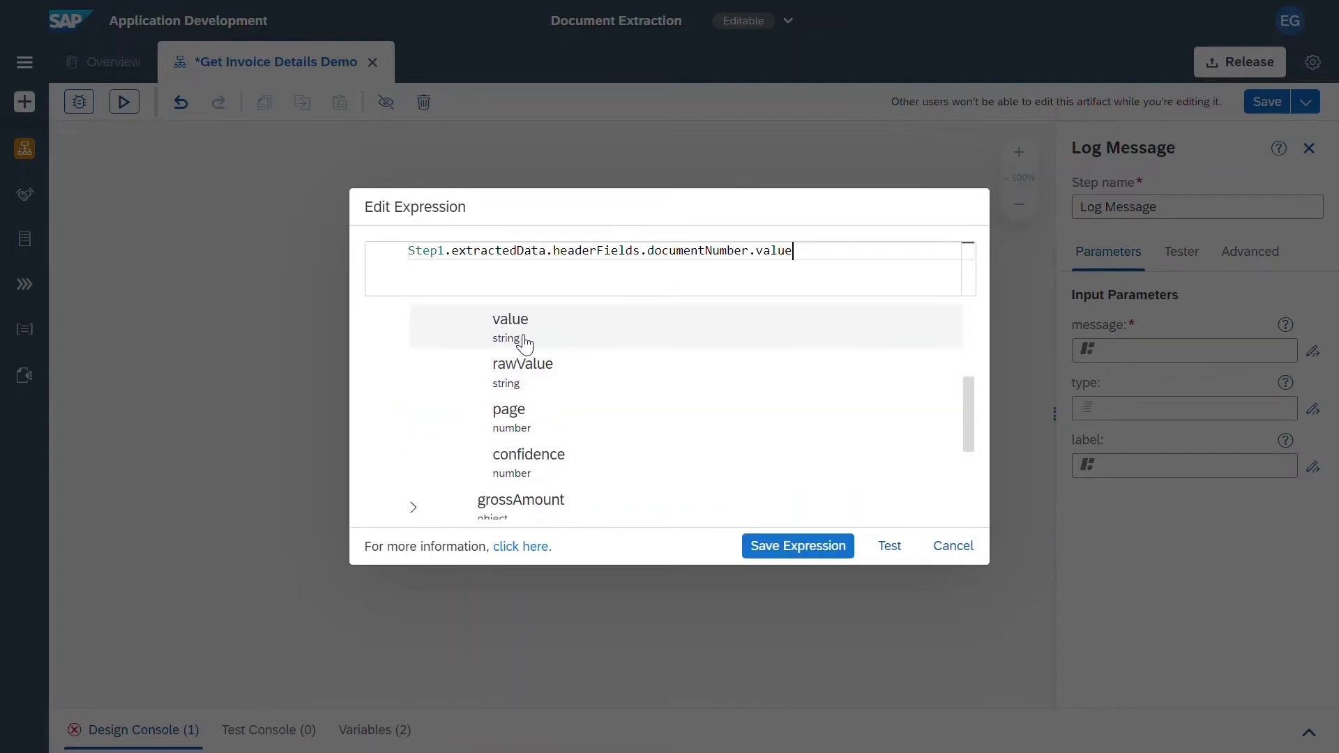
click(799, 544)
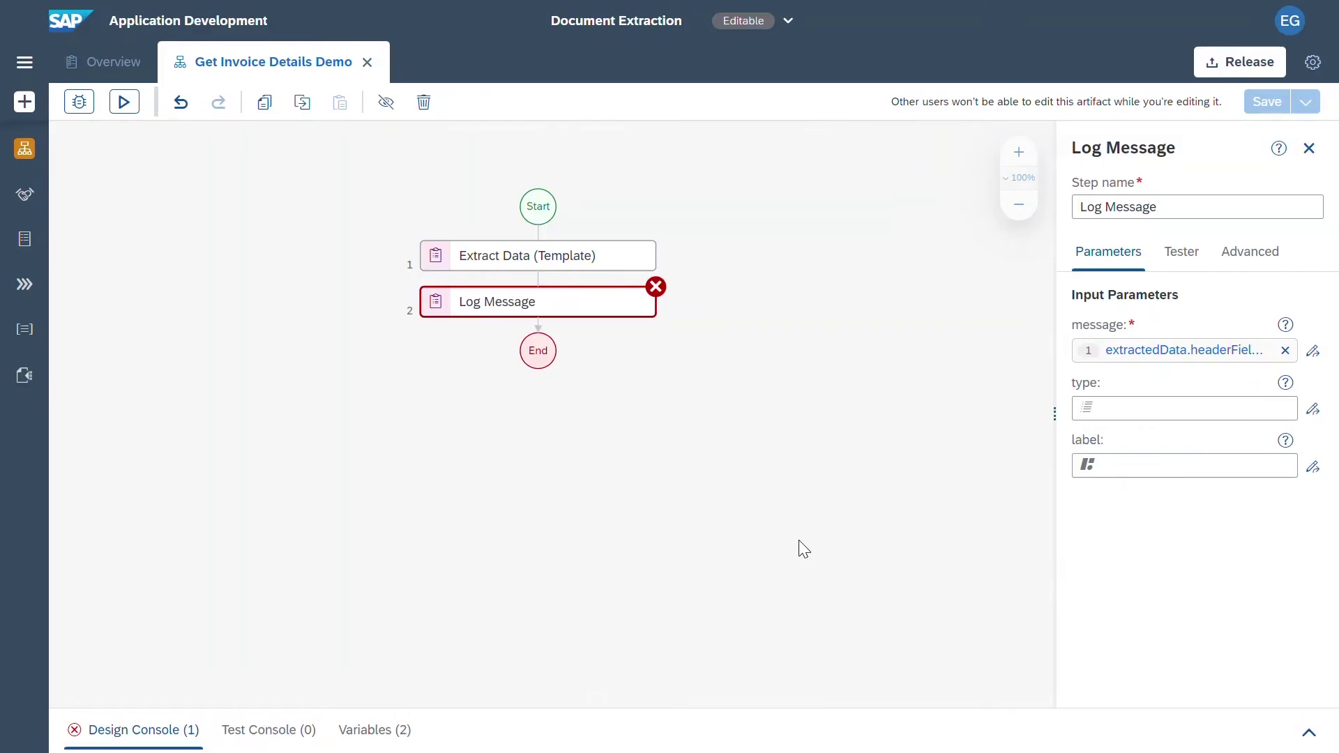
click(726, 392)
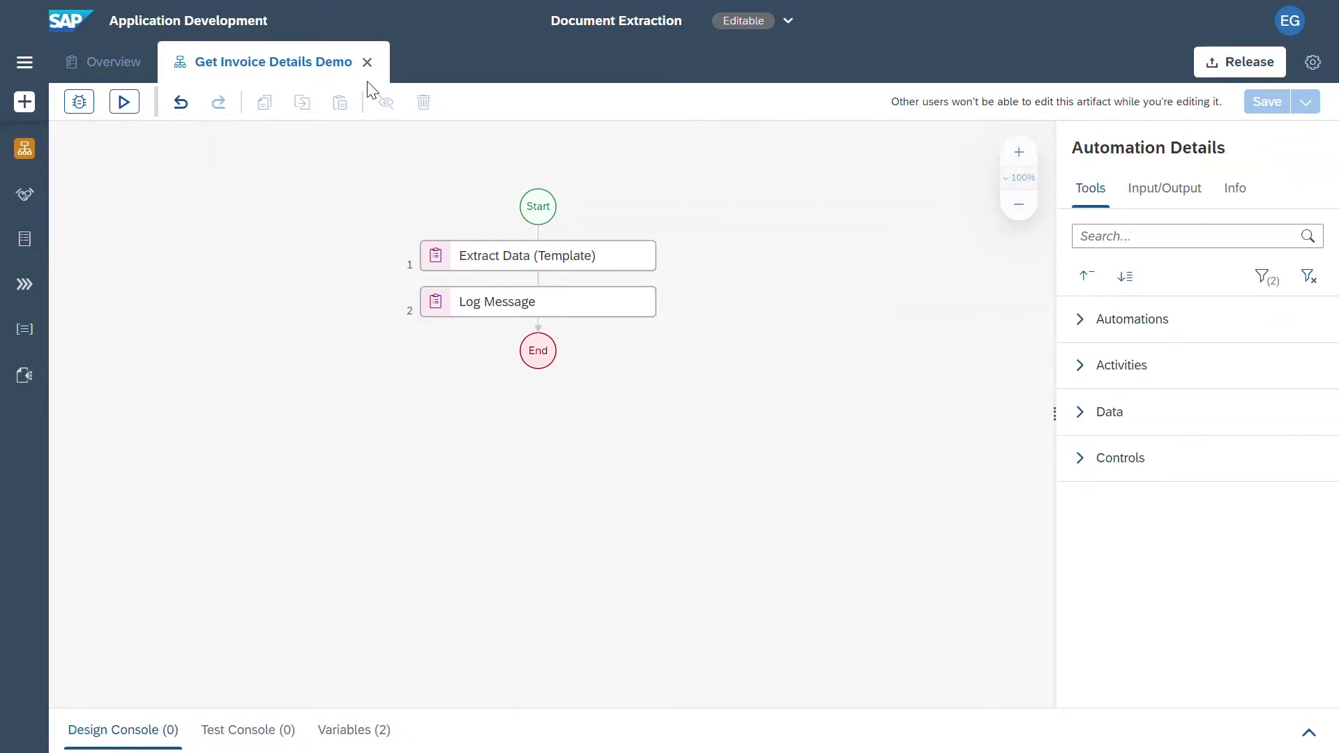
Test-run Get Invoice Details Demo with the invoice file path and confirm it logged 174221
click(124, 103)
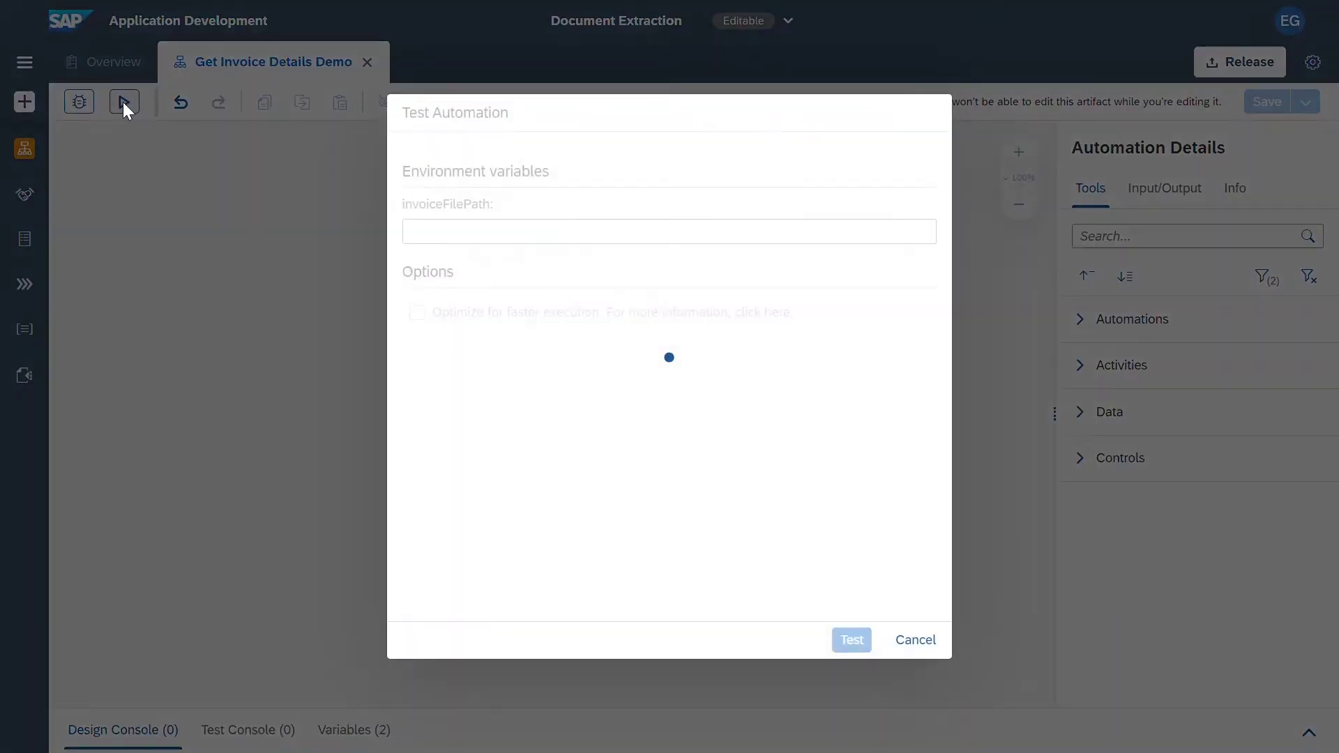
click(459, 221)
key(ctrl+v)
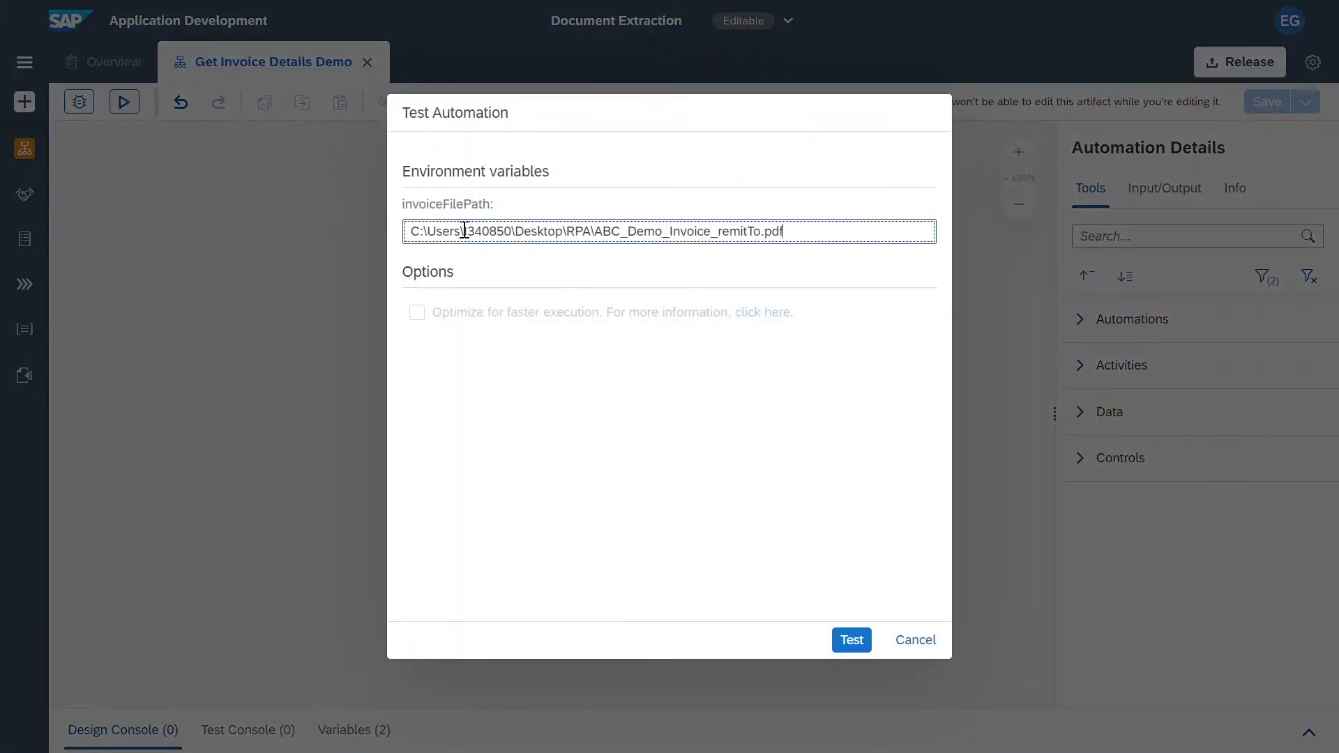
click(850, 640)
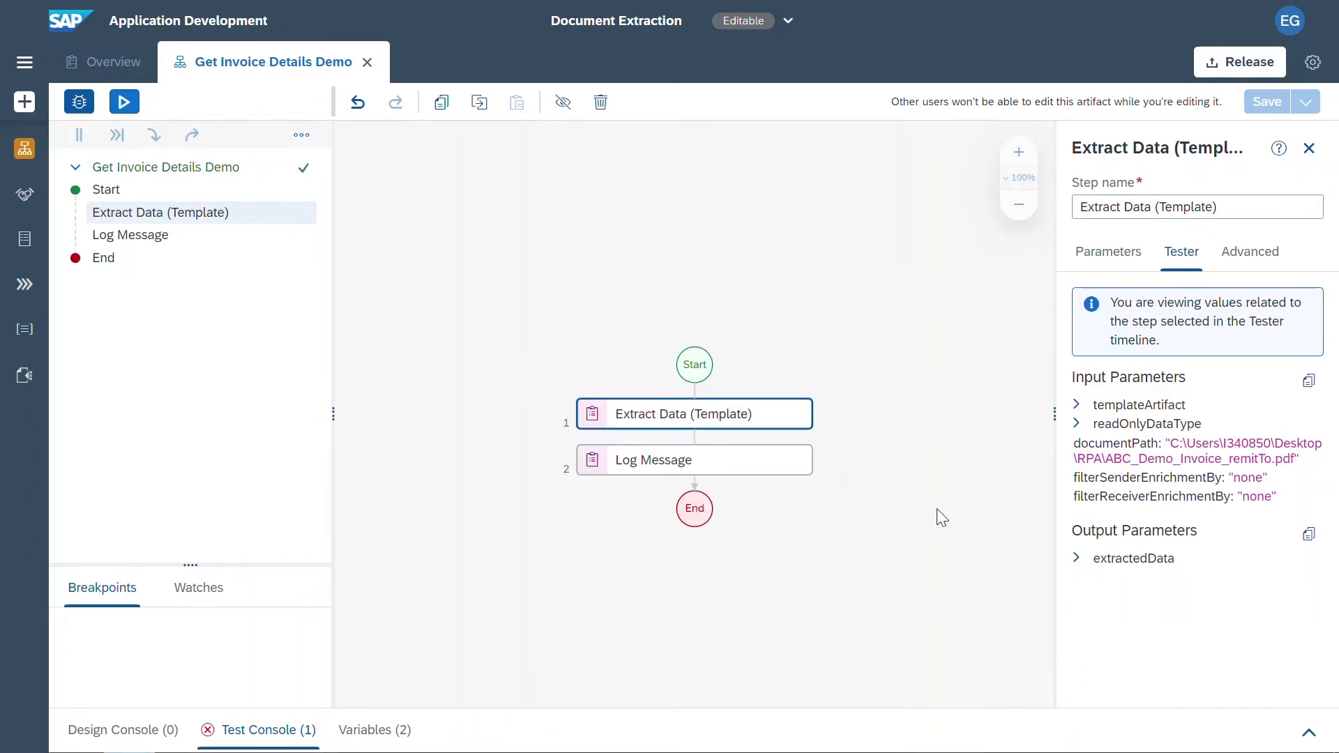
click(212, 237)
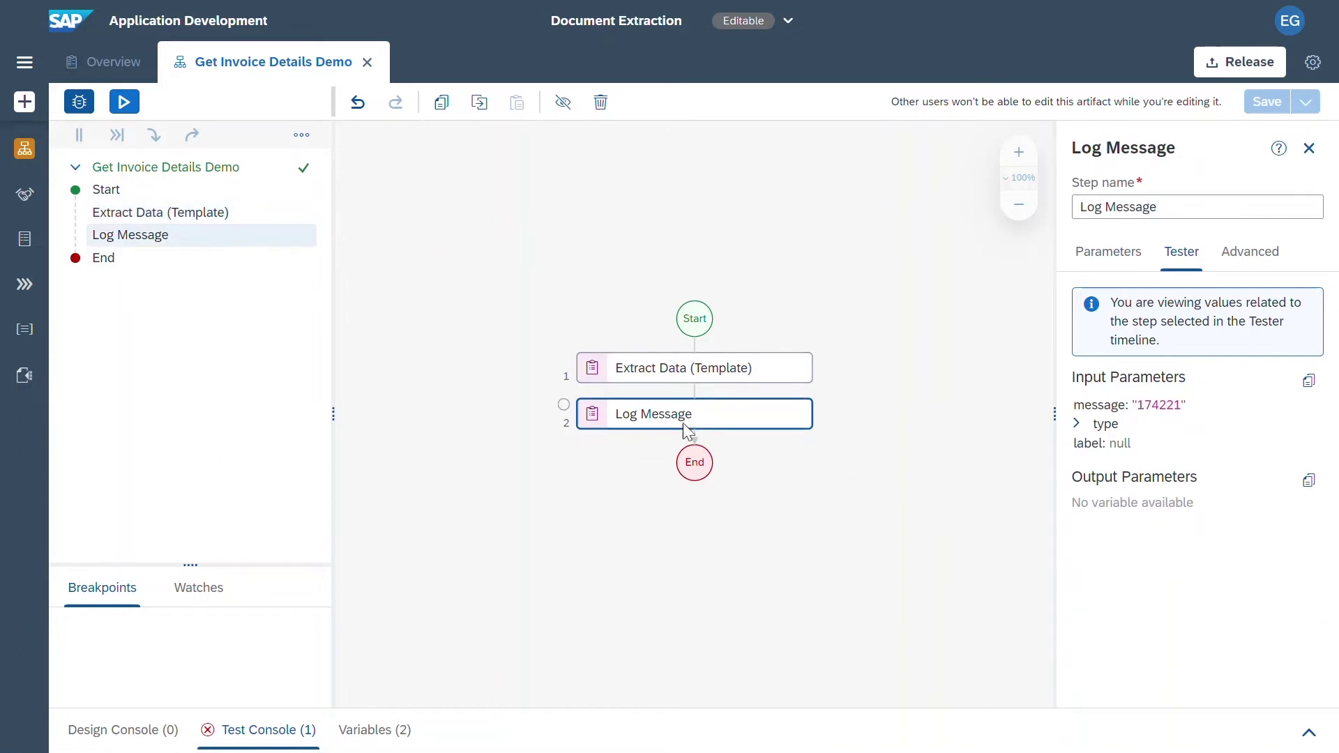
double_click(1144, 405)
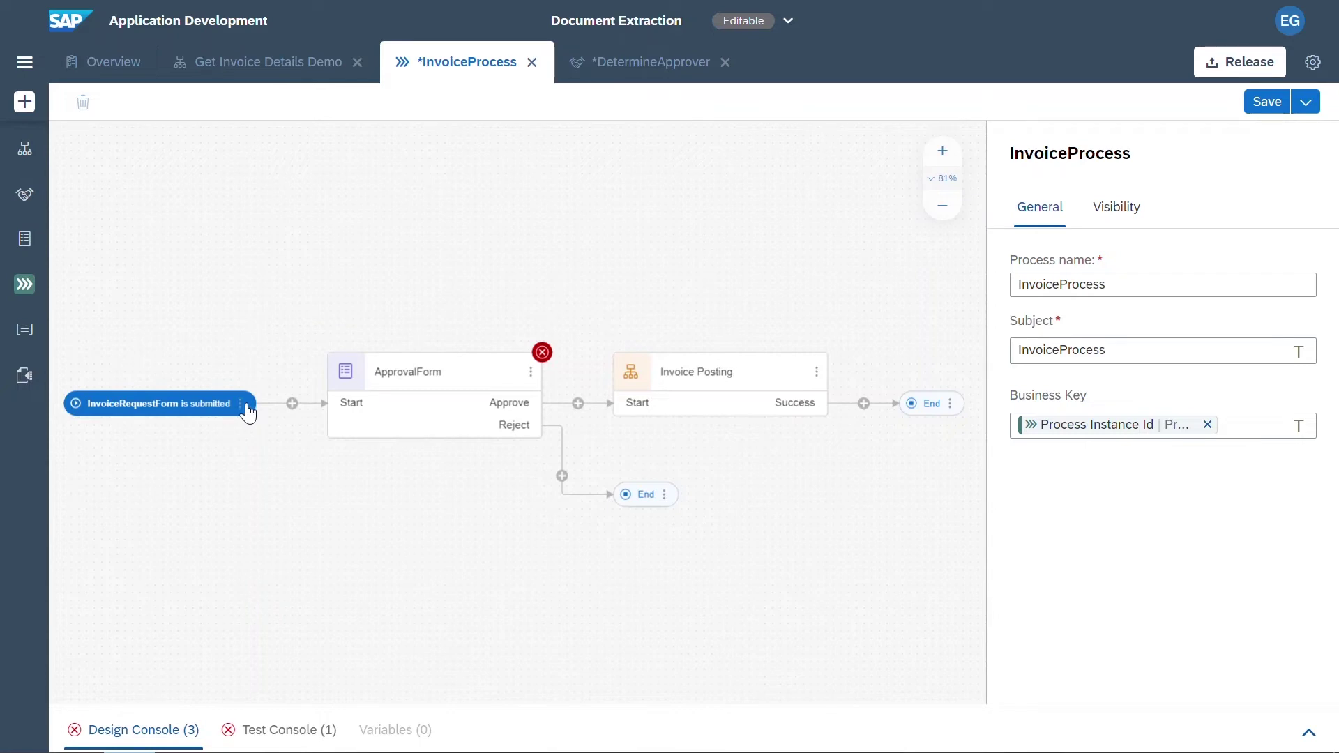
click(332, 424)
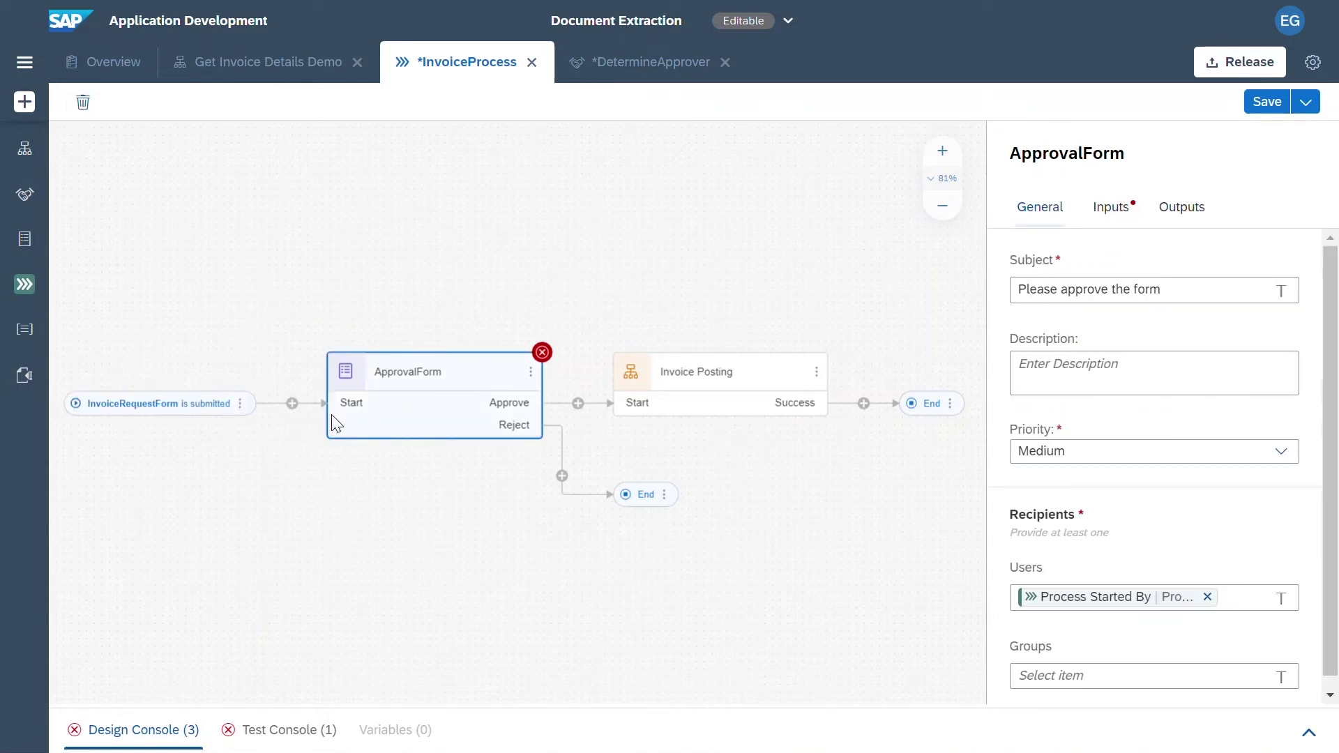
click(1112, 206)
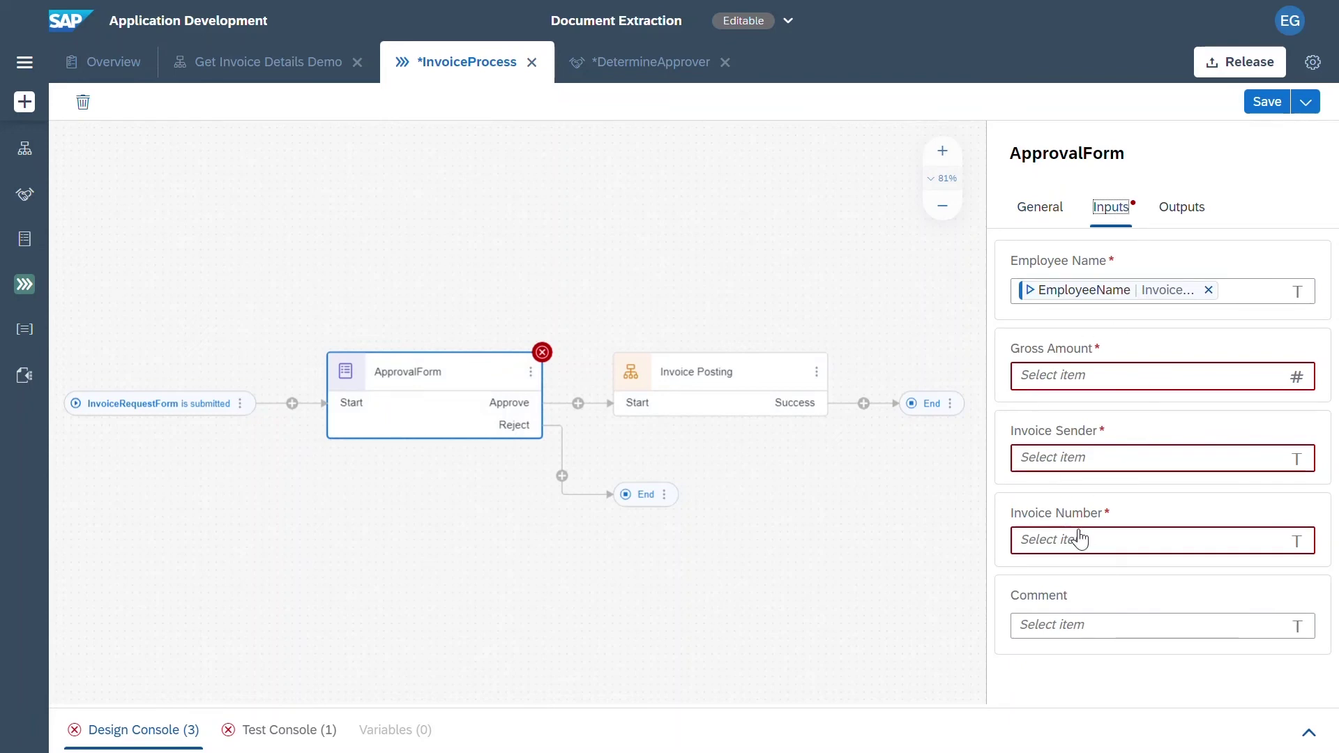
click(732, 389)
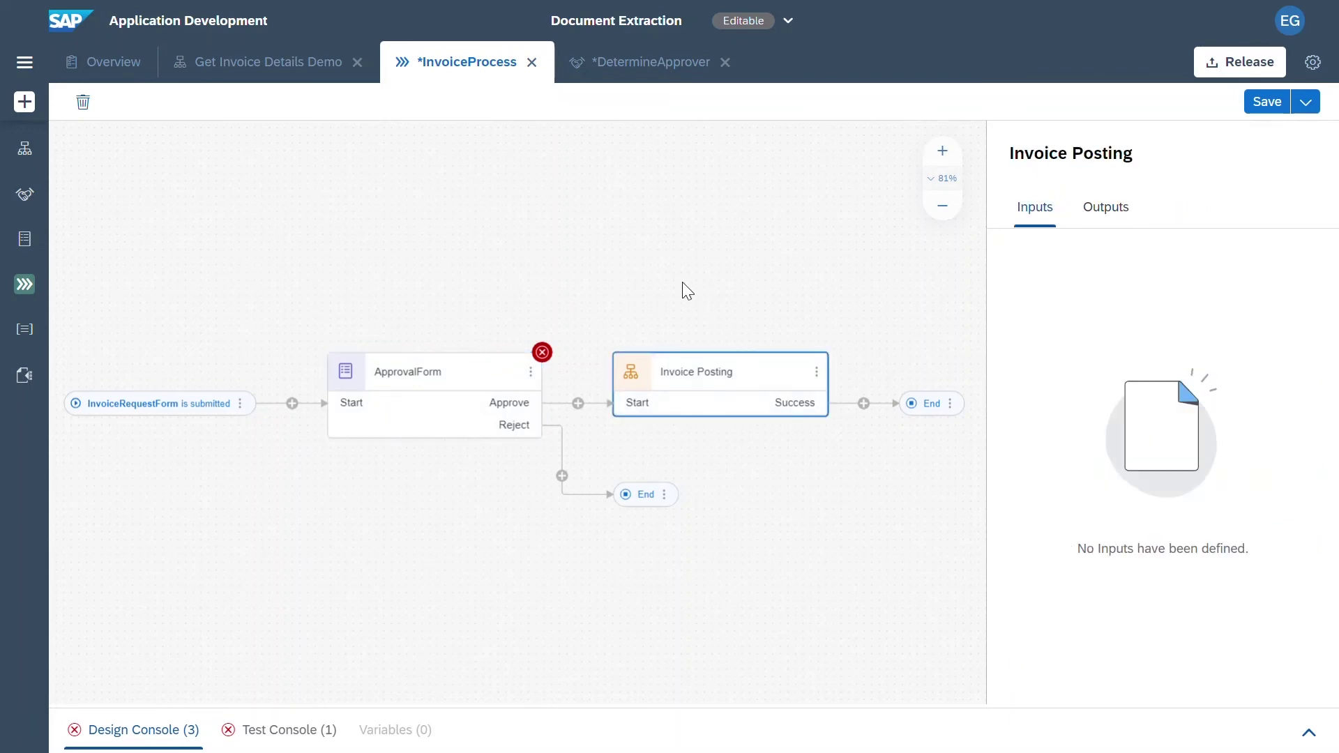
click(679, 279)
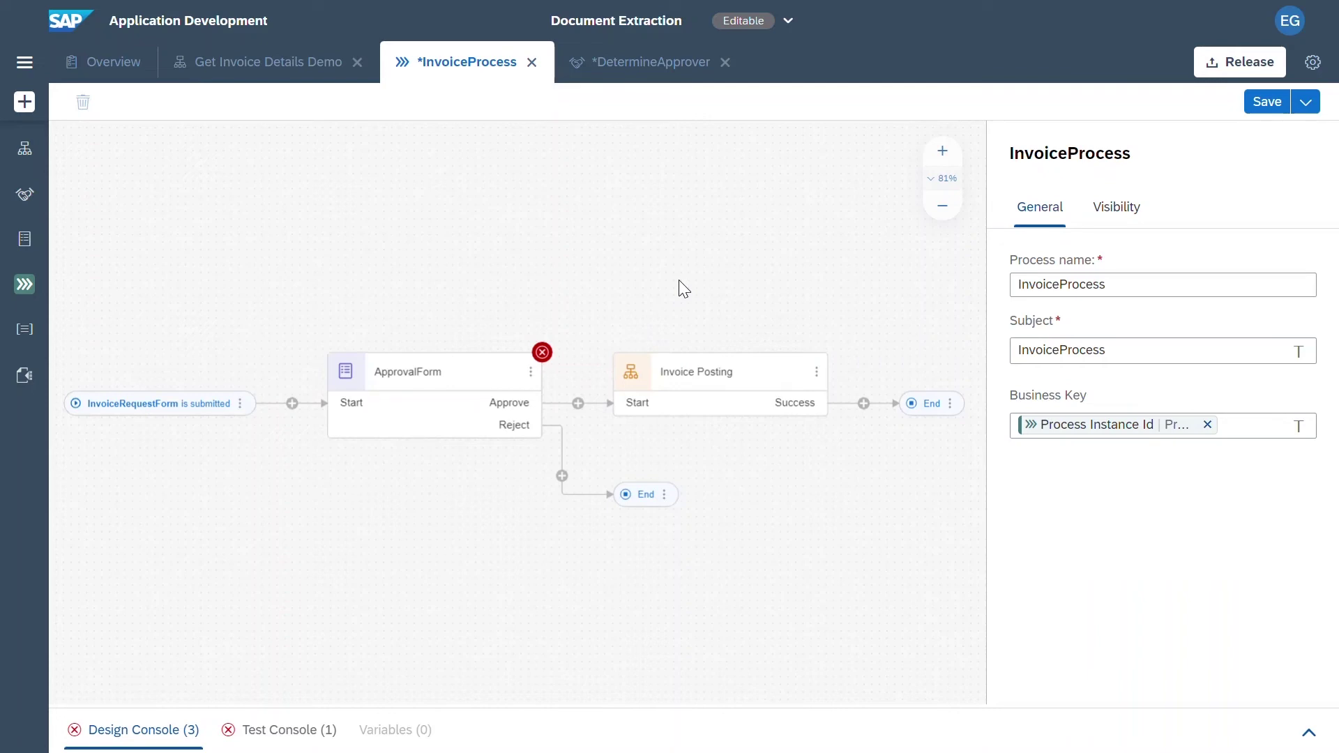
click(292, 404)
mouse_move(369, 475)
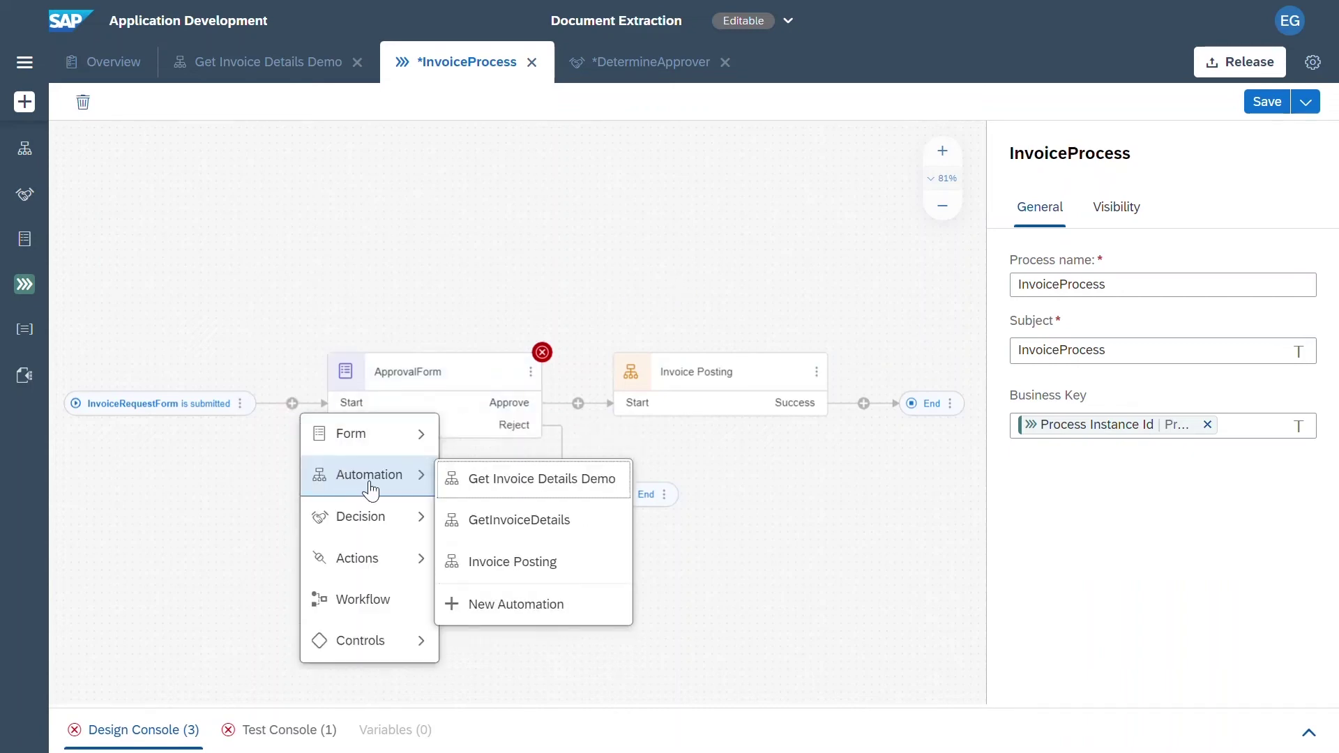
Add the GetInvoiceDetails automation after the trigger and the DetermineApprover decision ahead of ApprovalForm
click(477, 516)
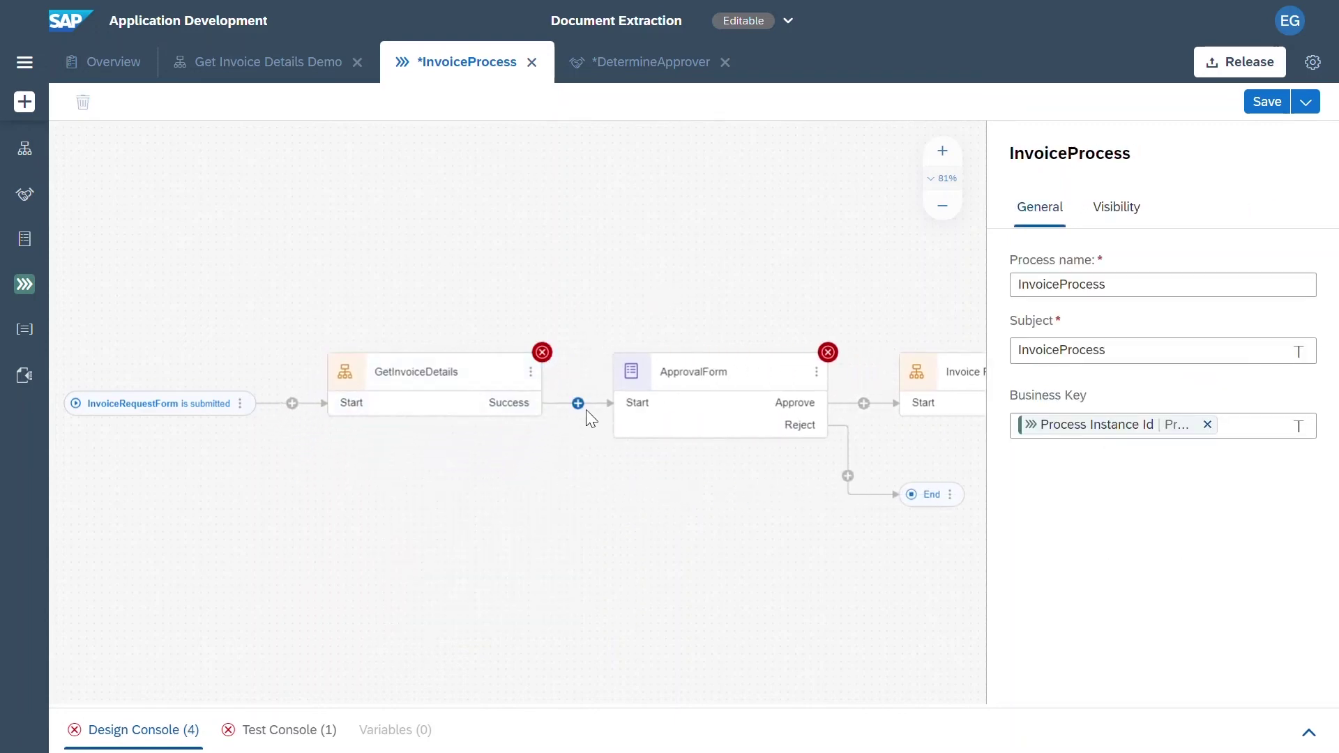
click(578, 403)
mouse_move(645, 509)
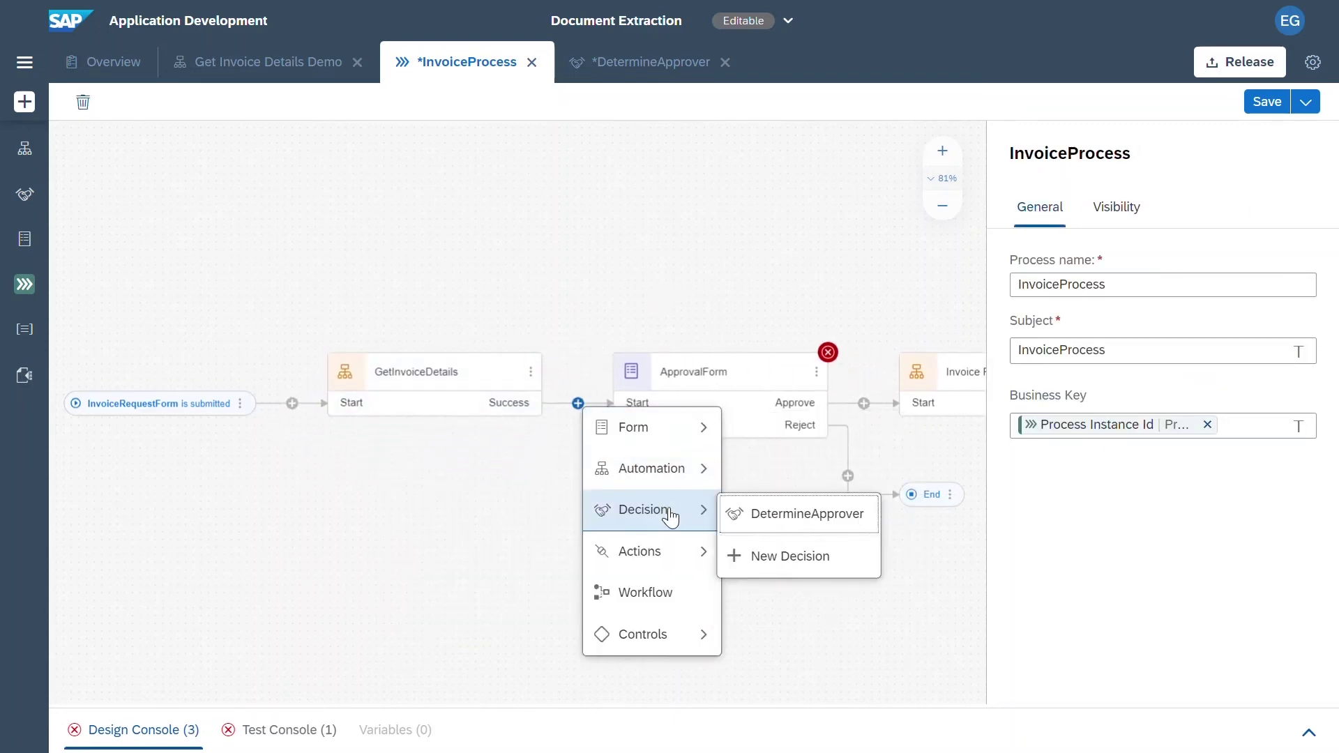
click(772, 510)
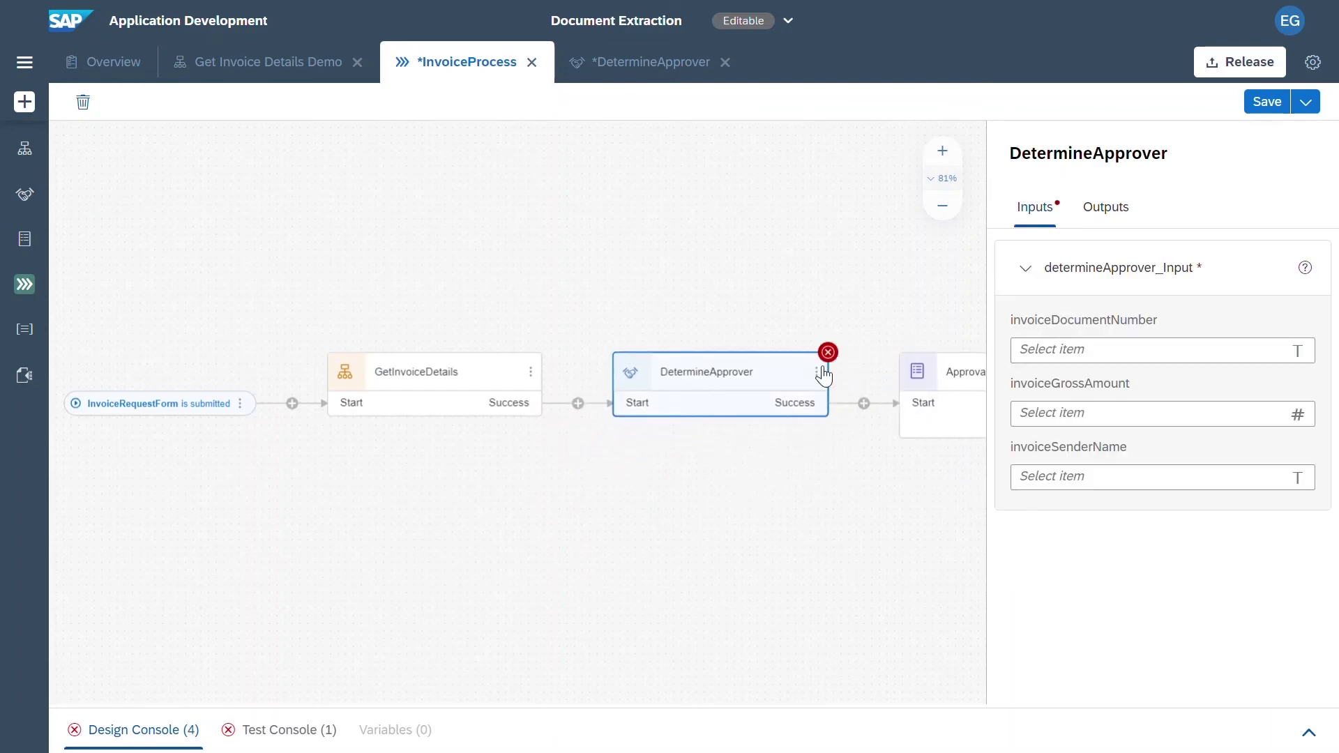
Map invoiceDocumentNumber, invoiceGrossAmount and invoiceSenderName to the matching extractedInvoiceDetails fields
click(1088, 356)
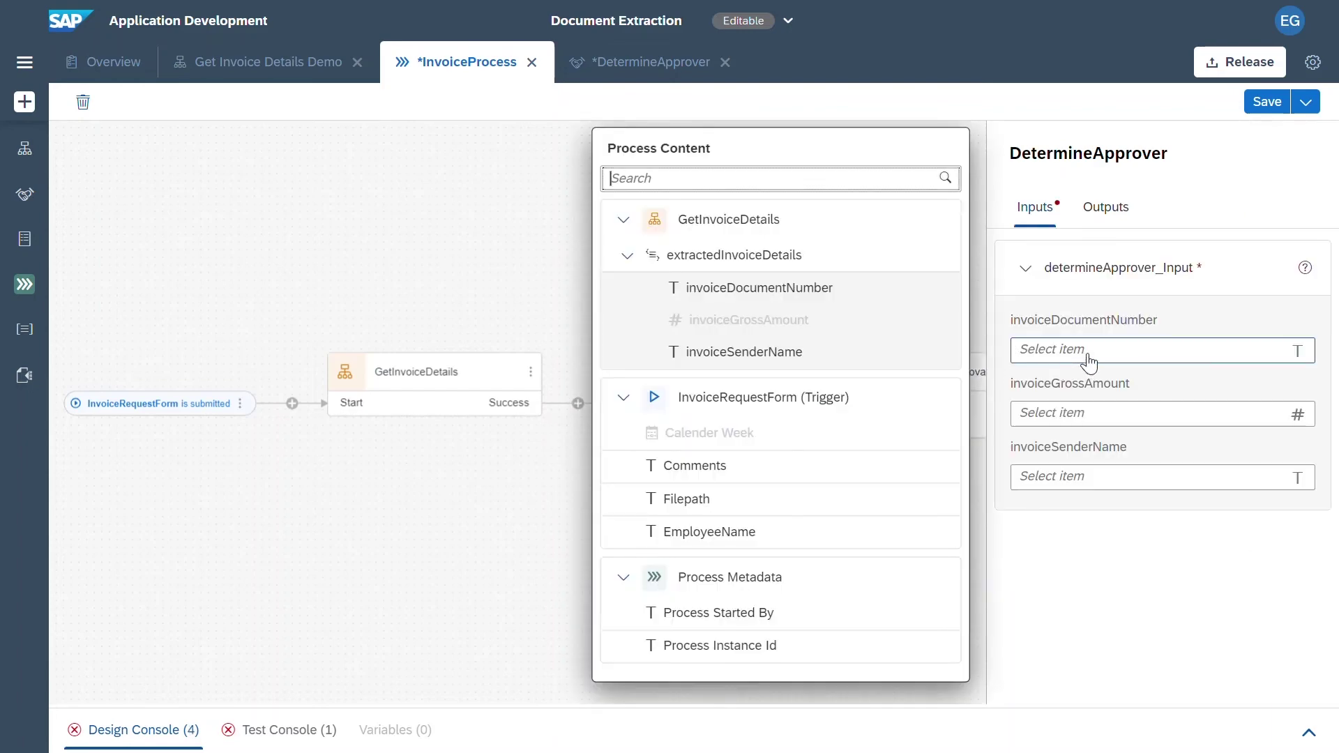
click(751, 297)
click(1045, 412)
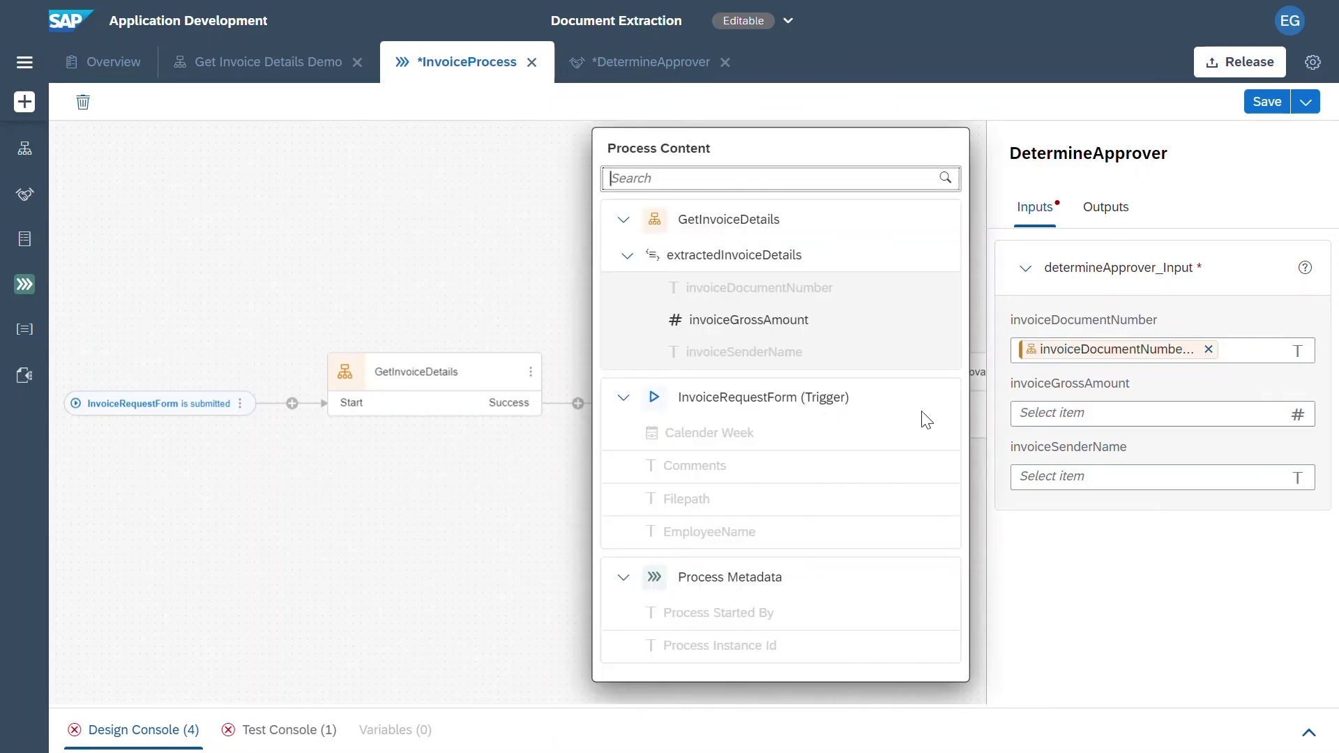
click(750, 323)
click(1084, 477)
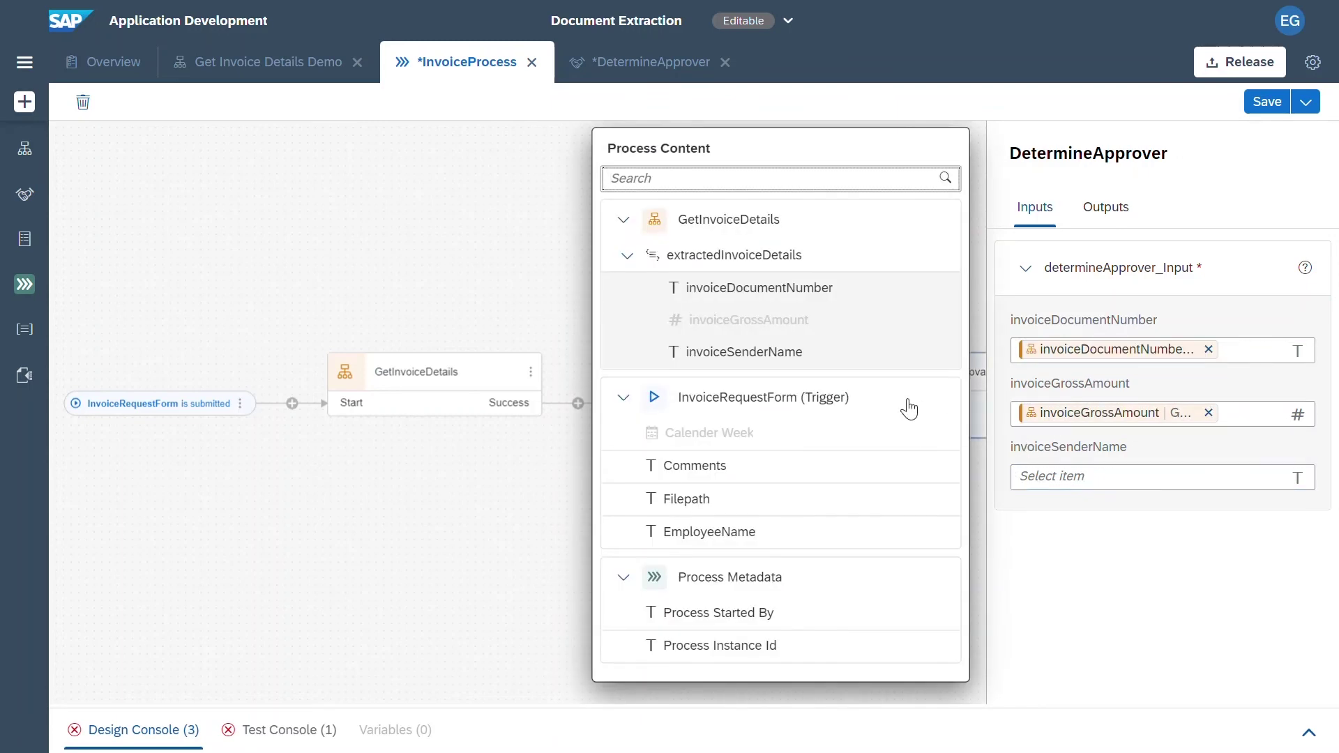
click(798, 357)
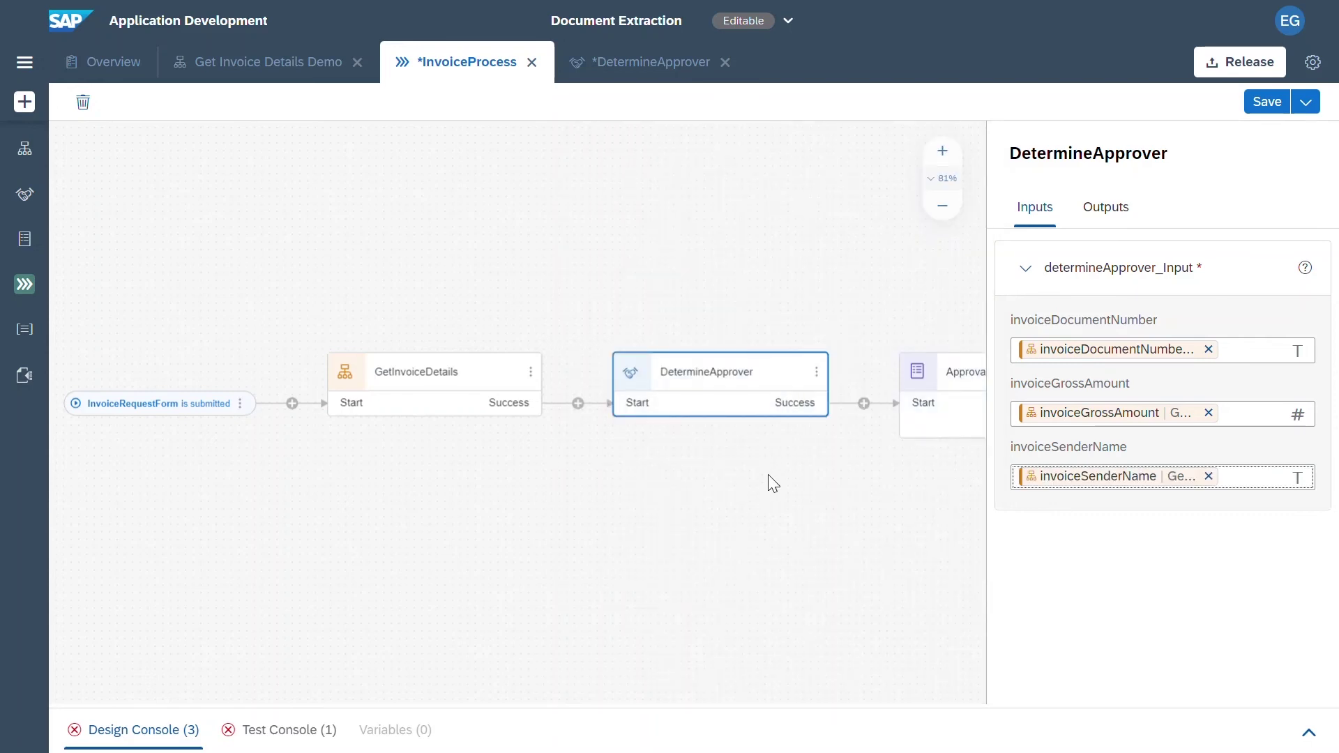
drag(767, 477, 488, 478)
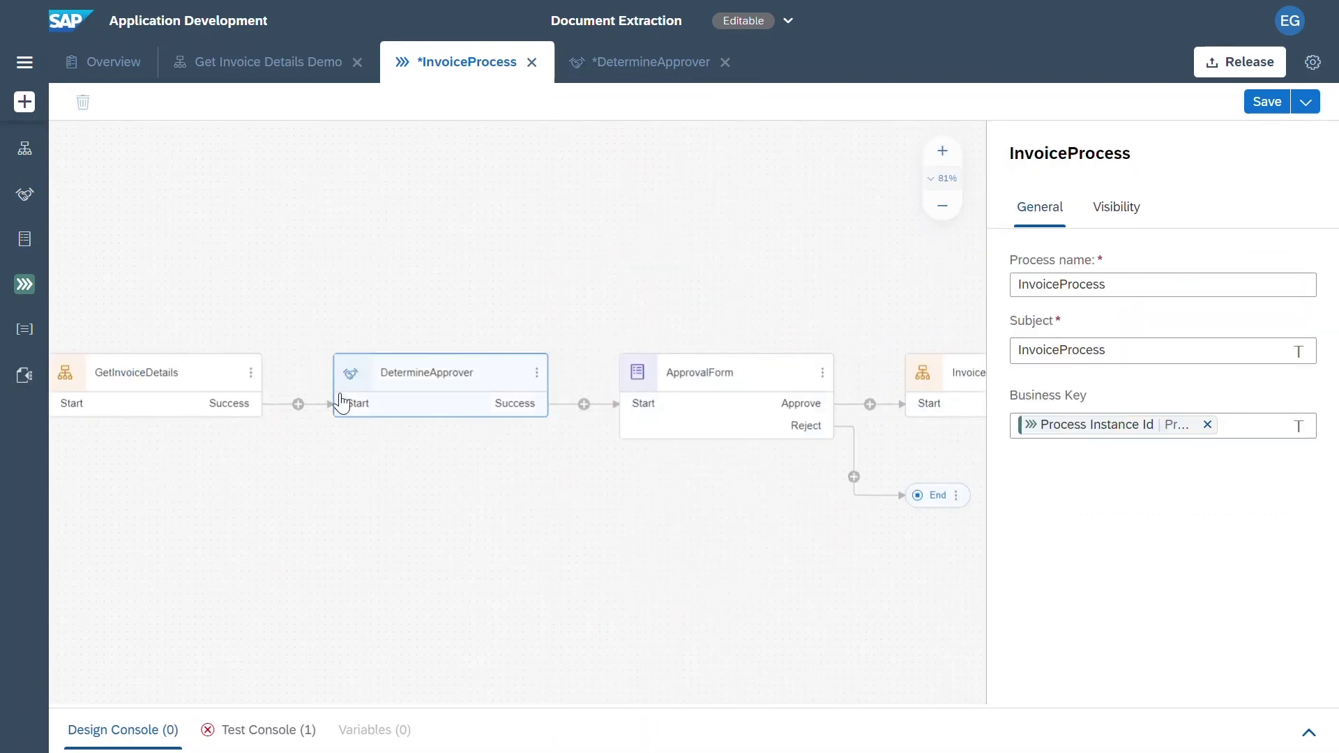
Inspect DetermineApprover's decision table of sender names and approver emails, then go to Get Invoice Details Demo
double_click(384, 373)
scroll(728, 511, down, 2)
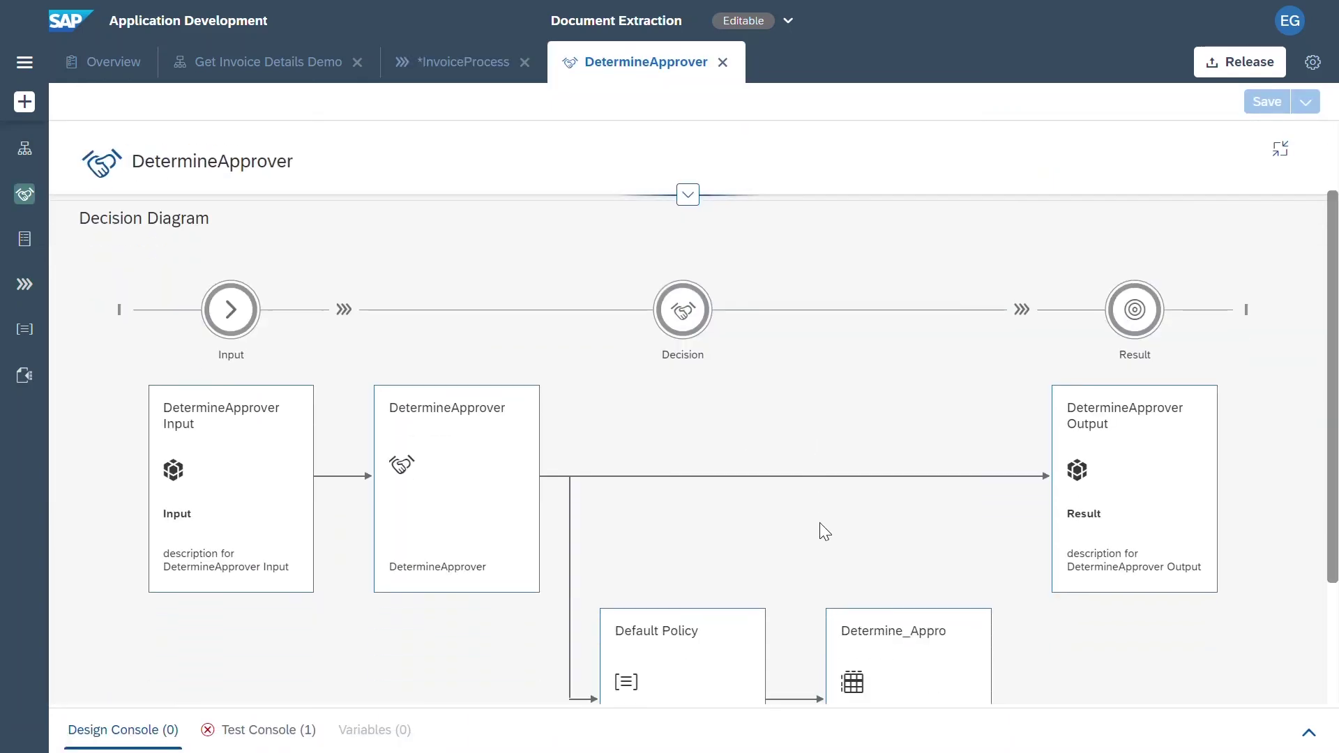
scroll(815, 522, down, 2)
double_click(849, 545)
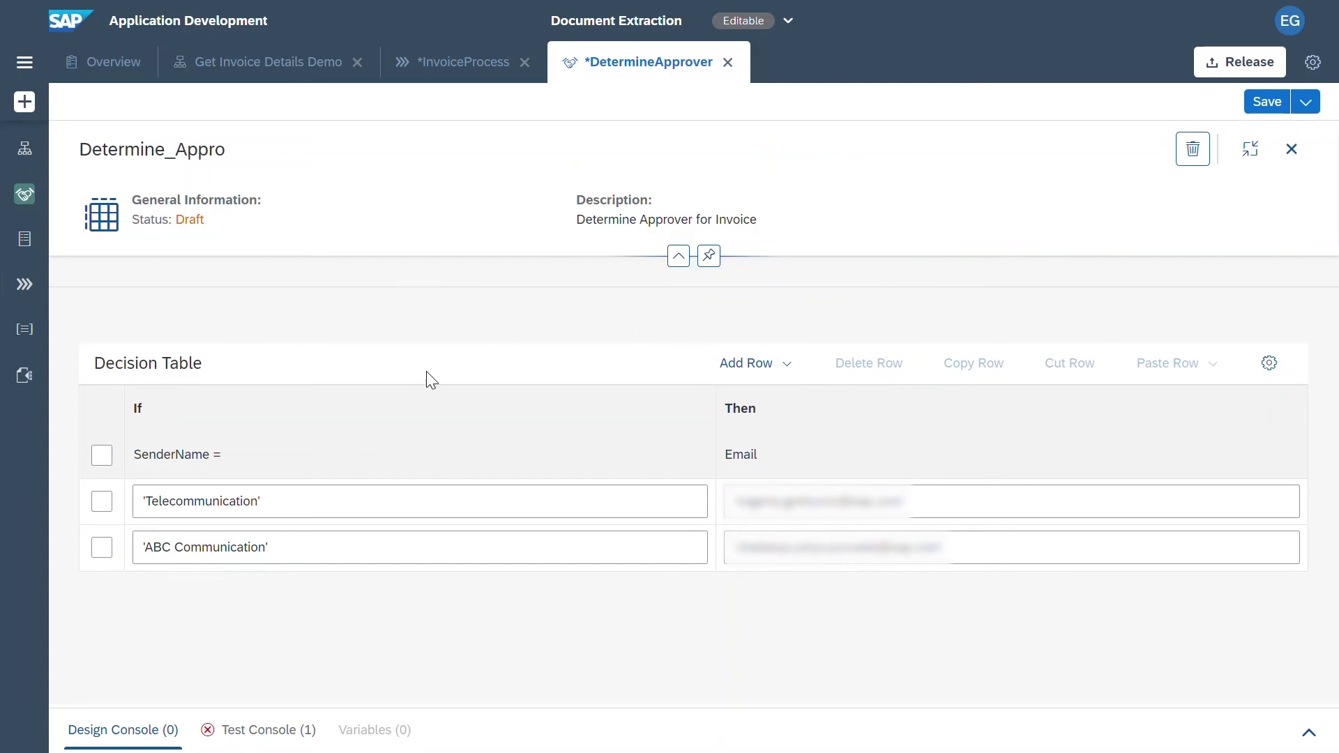
click(302, 74)
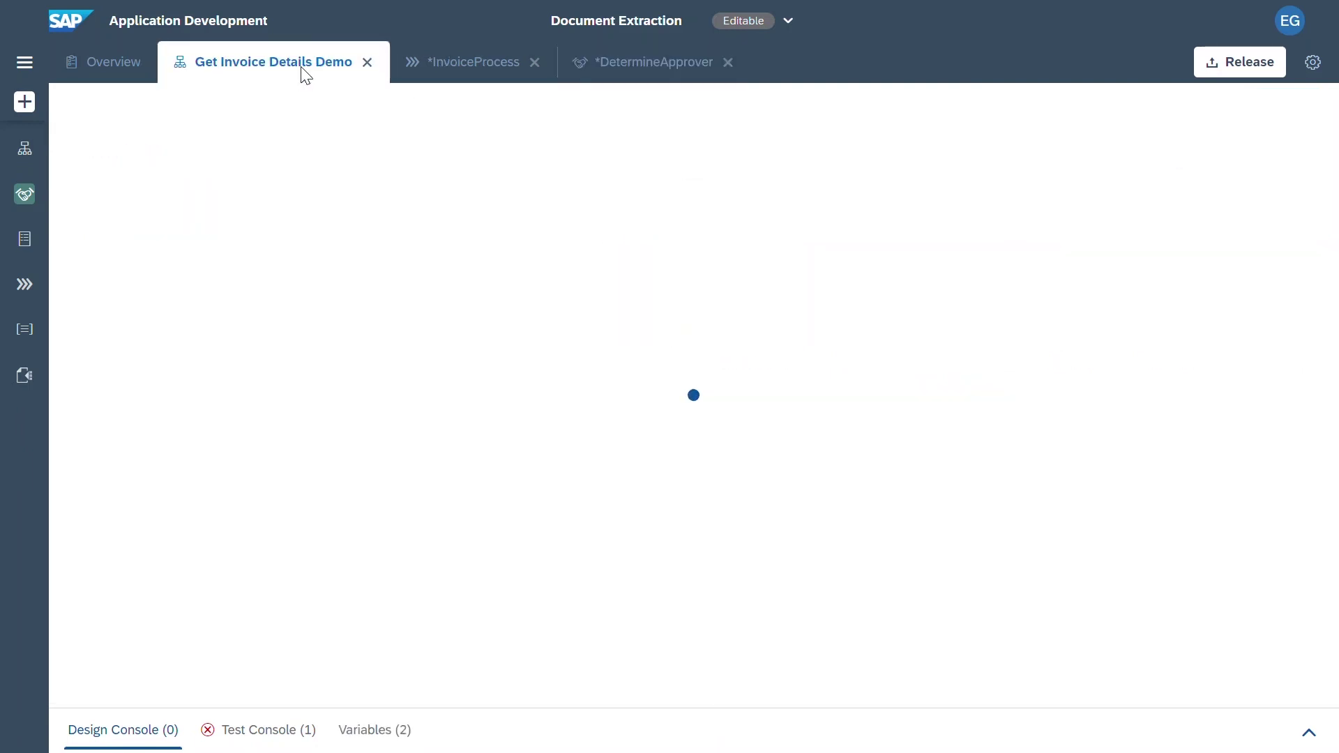
Return to InvoiceProcess to view its full trigger-to-Invoice-Posting flow
click(469, 66)
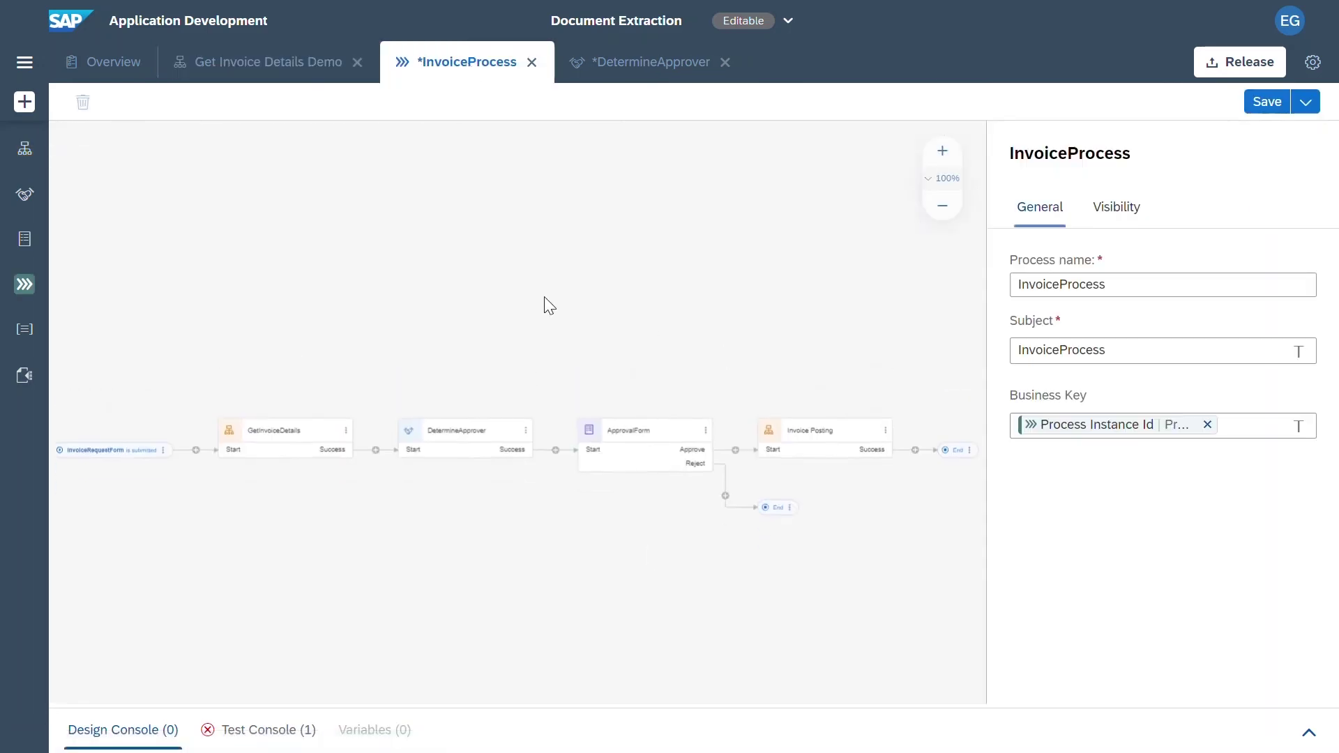